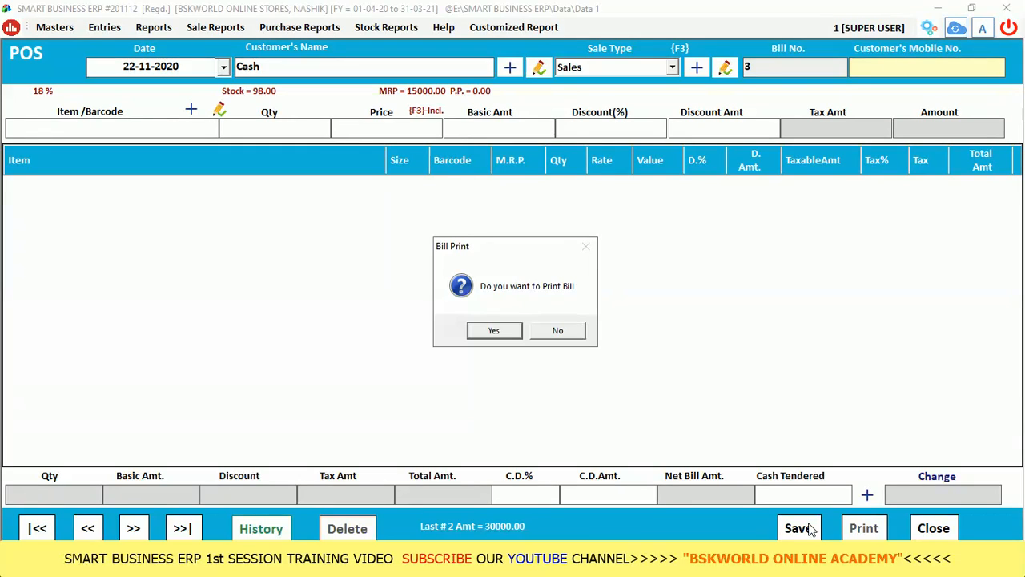
# Accept printing the saved bill and preview invoice 2, totalling ₹30,000.00.
pyautogui.press('Right')
pyautogui.press('Left')
pyautogui.press('Return')
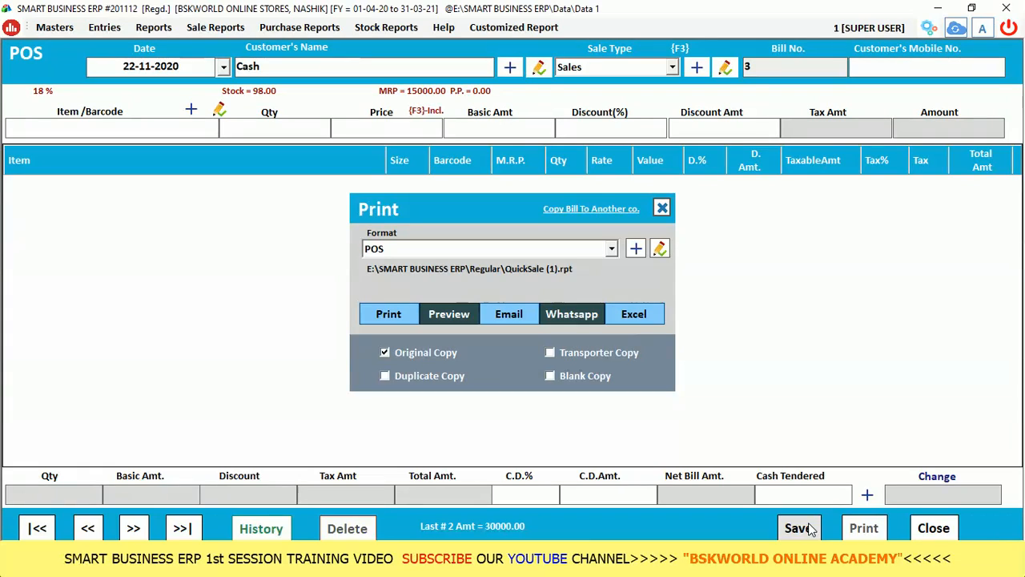
pyautogui.click(456, 314)
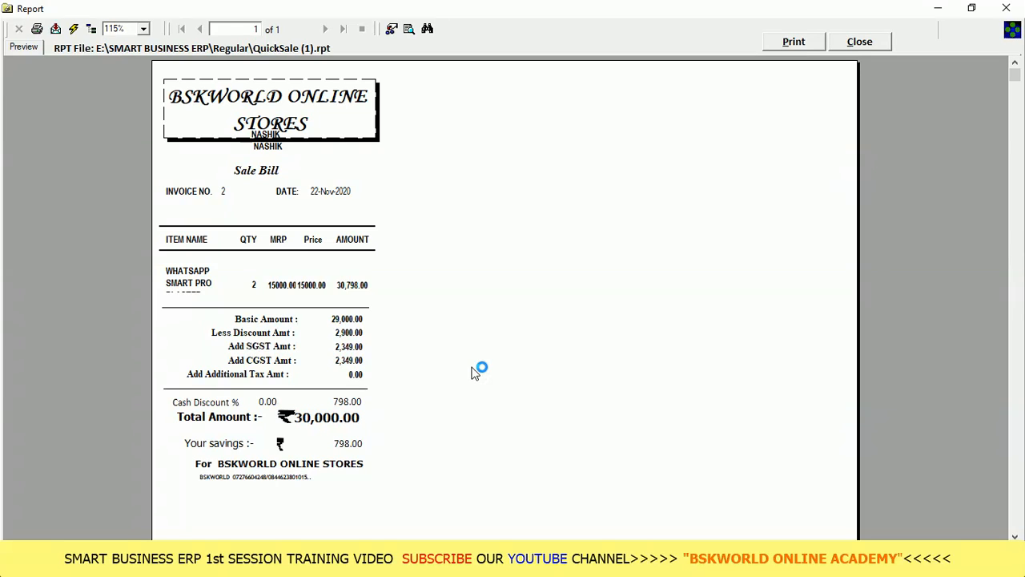
# Close the invoice 2 preview and POS screen, refresh the dashboard, and start sale bill 3.
pyautogui.click(857, 42)
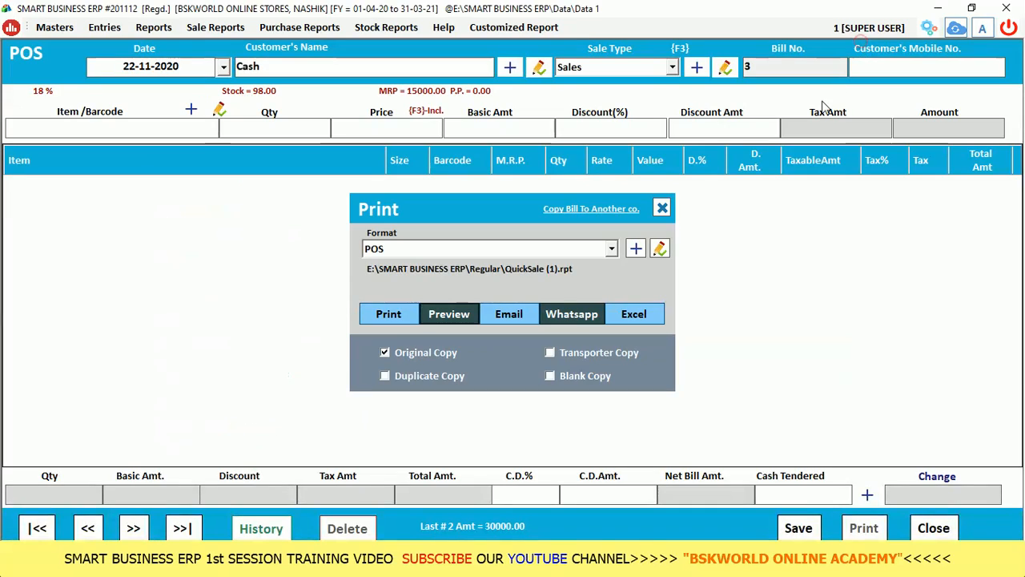
pyautogui.click(662, 209)
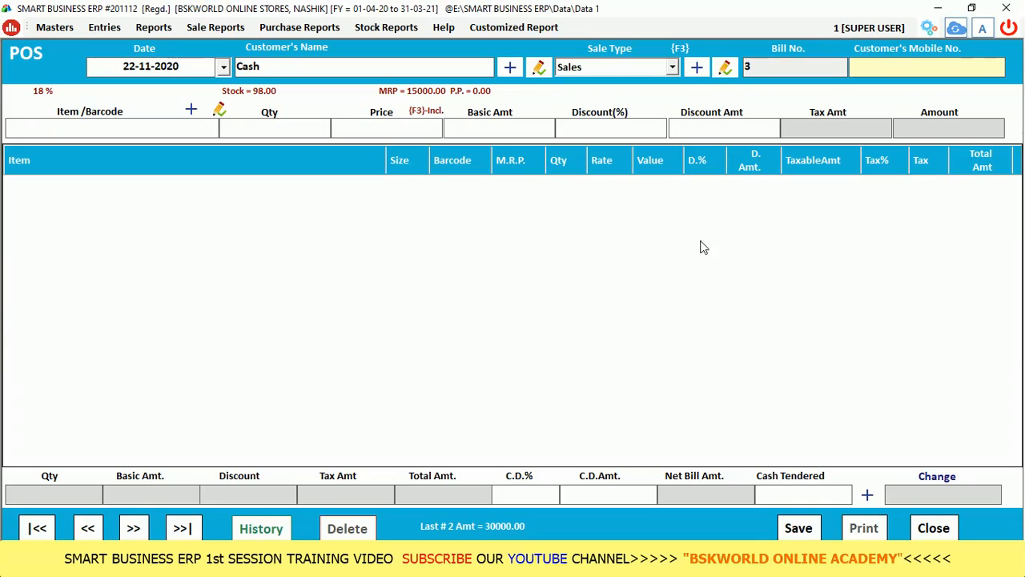
pyautogui.click(933, 528)
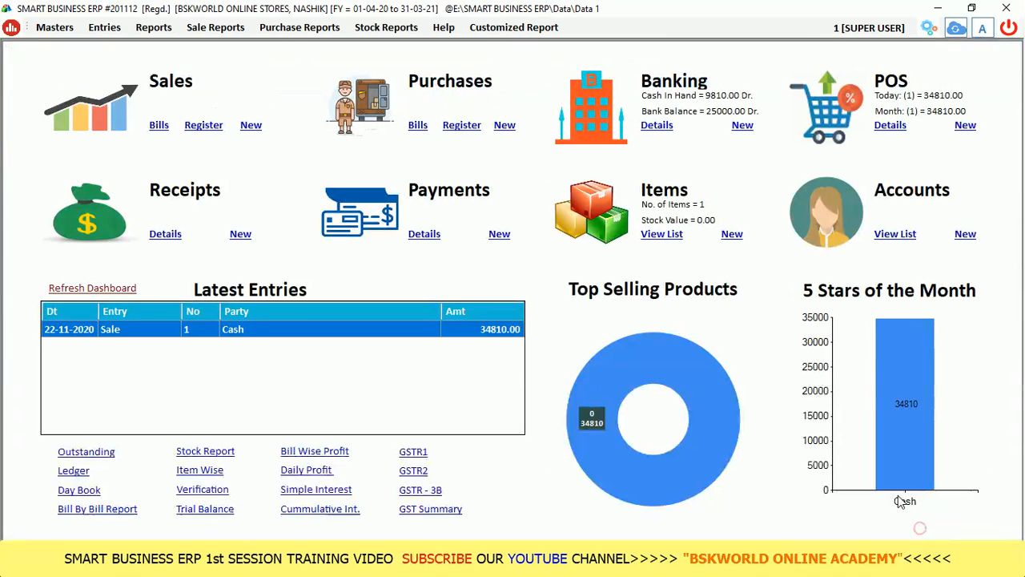
pyautogui.click(133, 290)
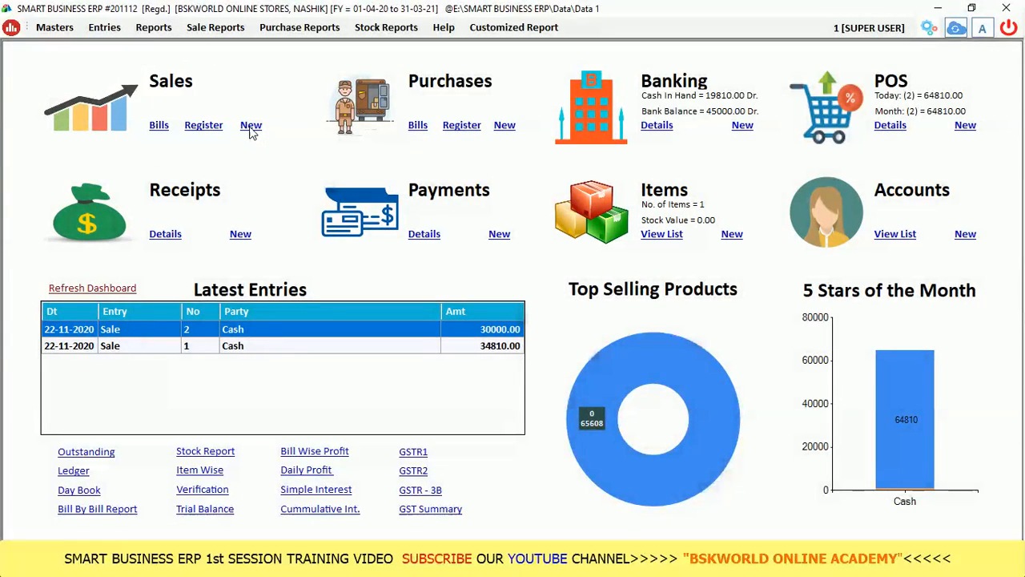
pyautogui.click(251, 126)
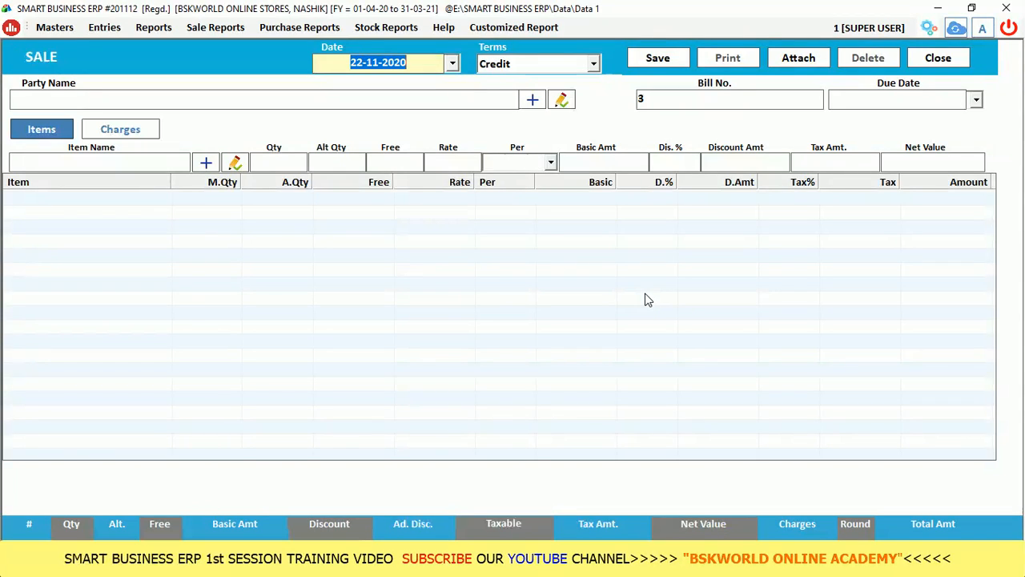
# Keep date 22-11-2020 and Credit terms, and list the available parties.
pyautogui.press('Return')
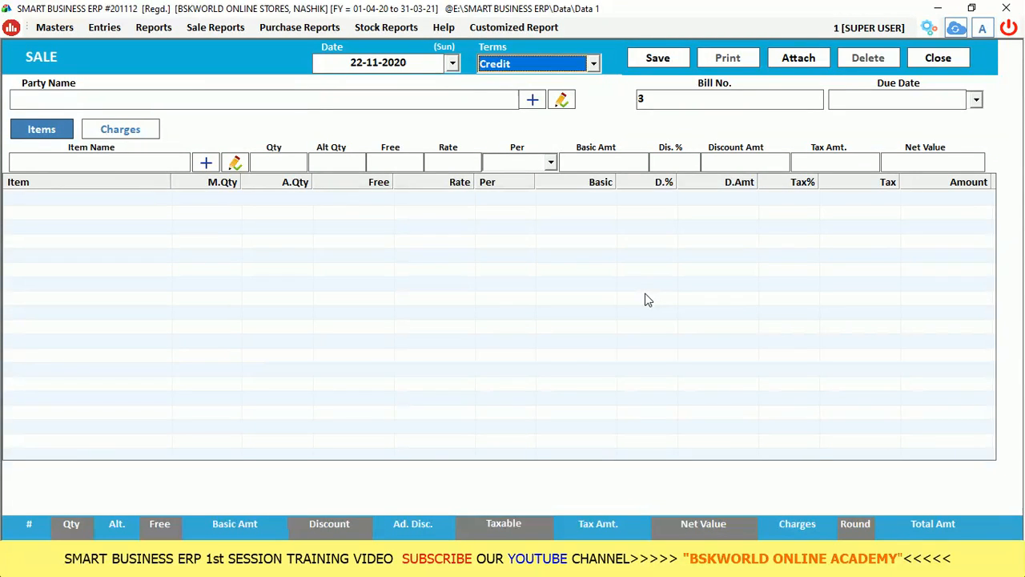
pyautogui.press('Return')
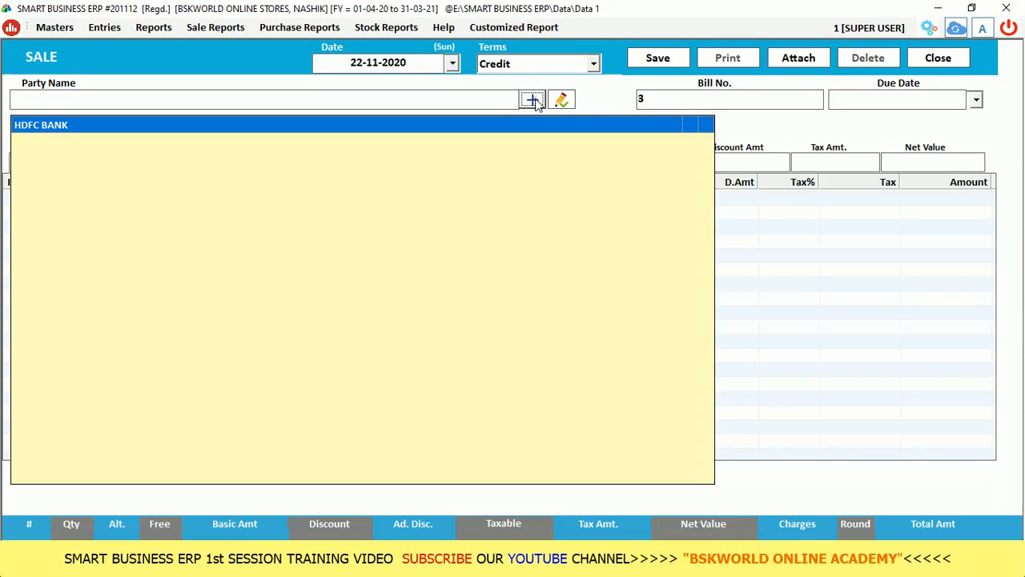
# Start a new party account with the customer's name in the CUSTOMERS group, skipping opening balance and tax number.
pyautogui.click(532, 100)
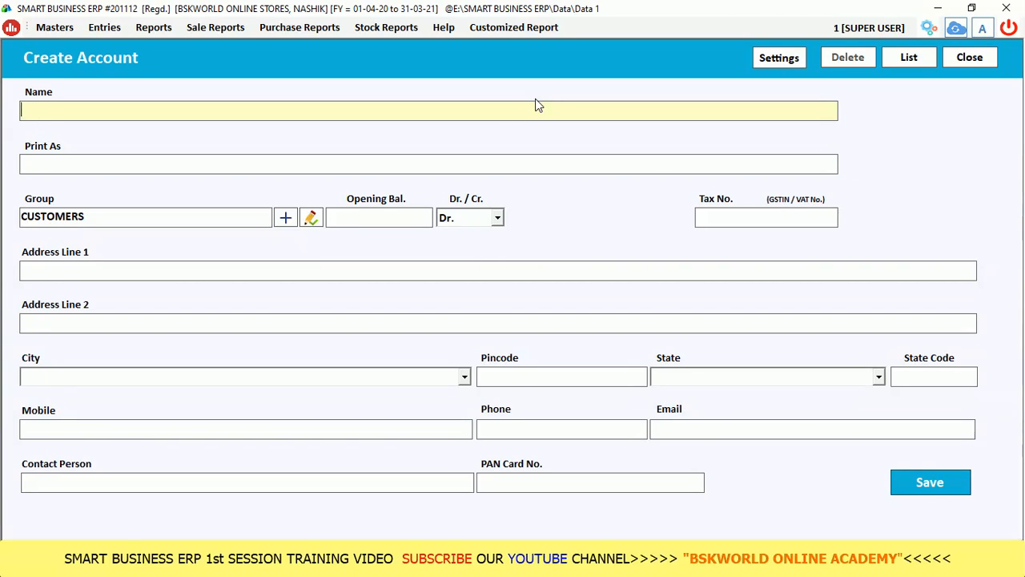
pyautogui.write('MR DEEPAK')
pyautogui.press('Return')
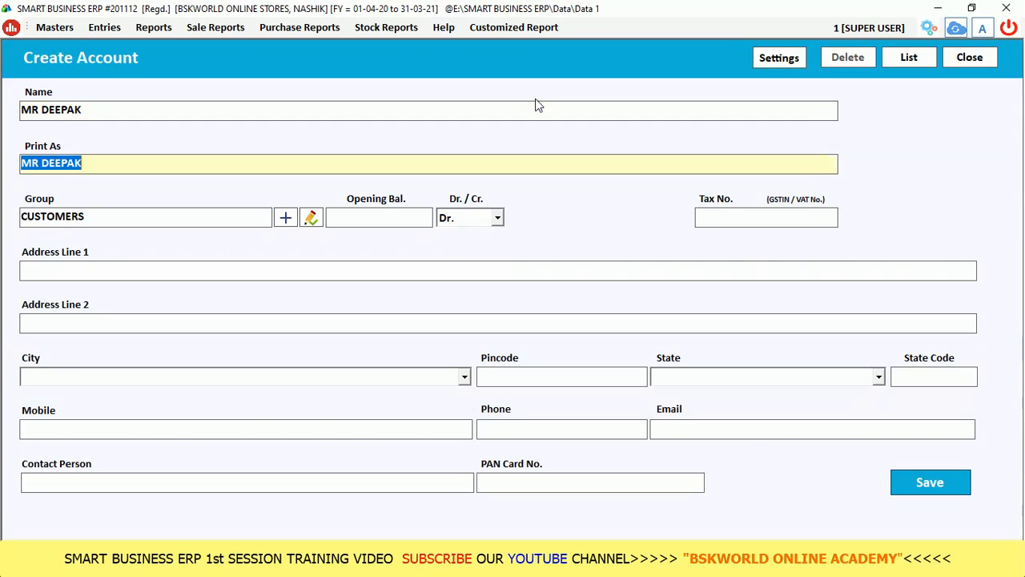
pyautogui.press('Return')
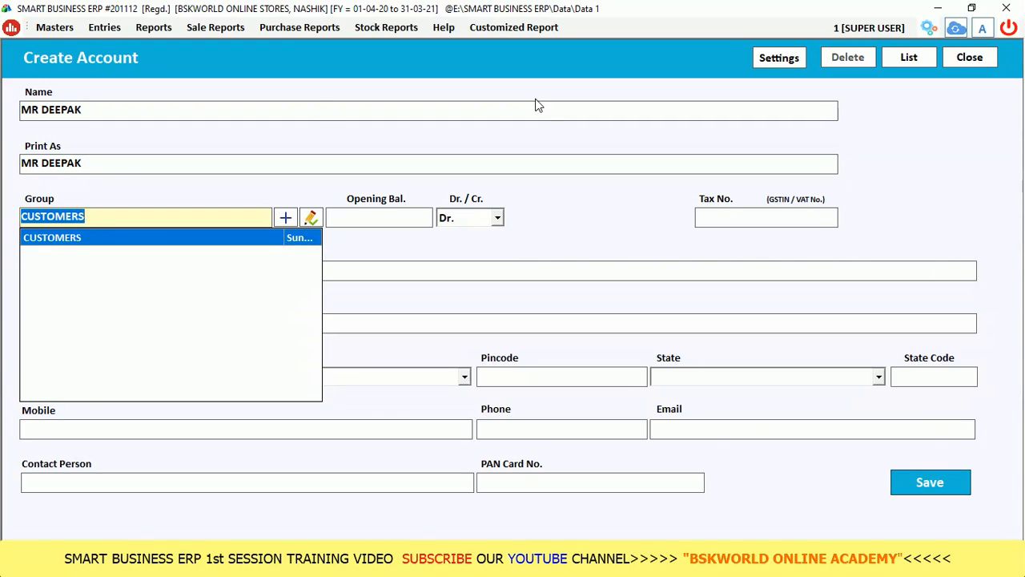
pyautogui.press('Return')
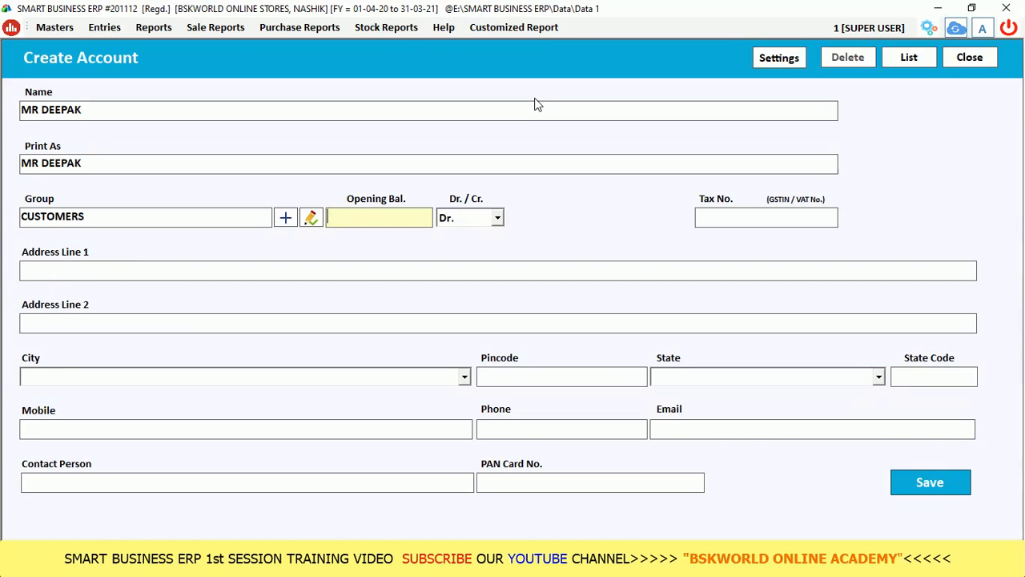
pyautogui.press('Return')
pyautogui.press('Return')
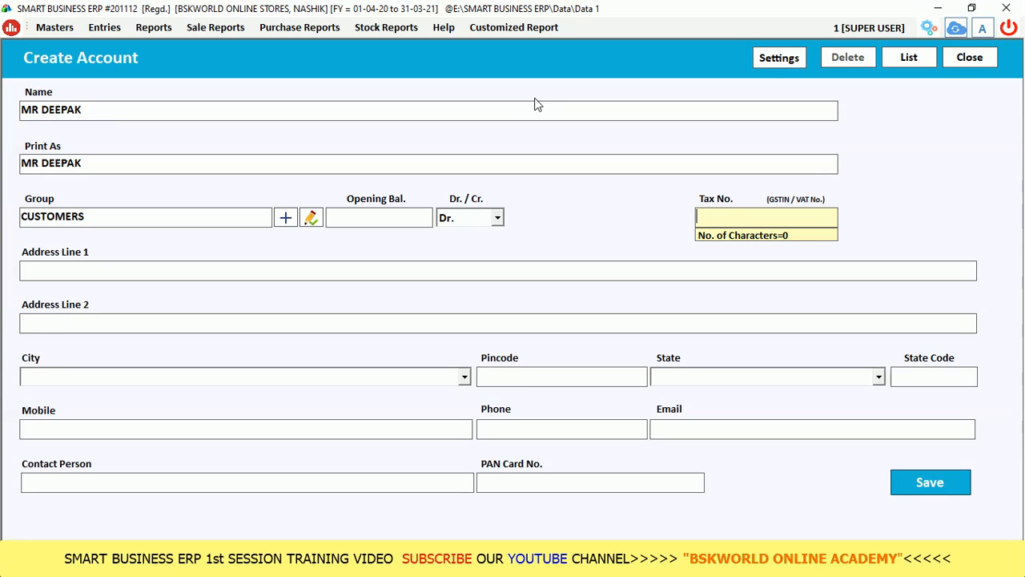
pyautogui.press('Return')
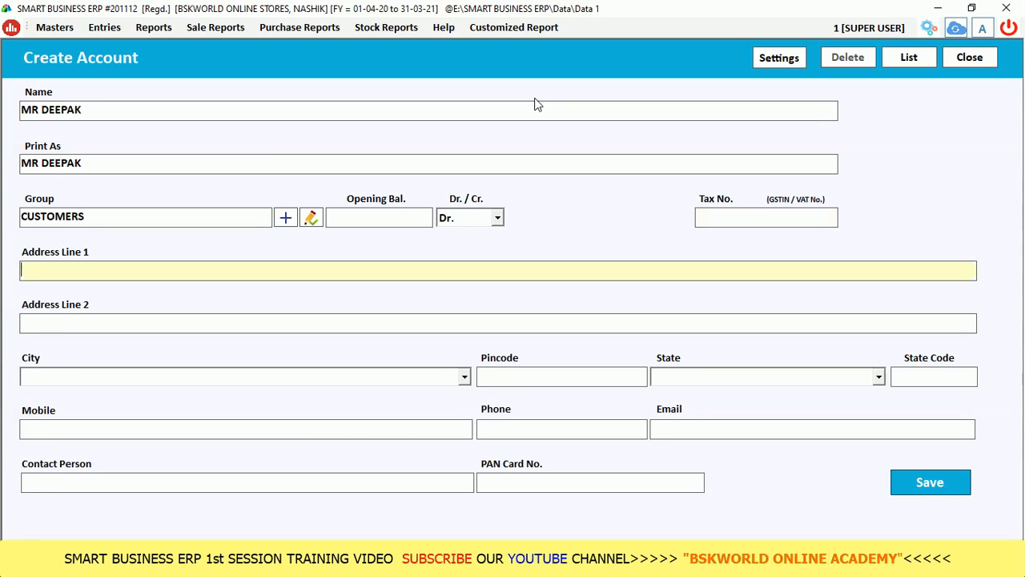
pyautogui.press('Return')
pyautogui.press('Return')
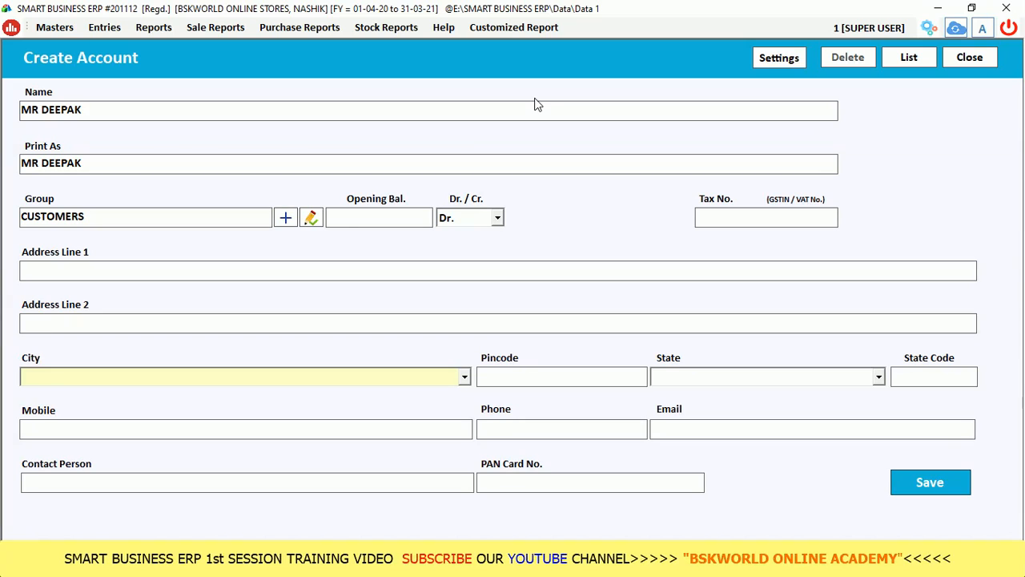
# Set the account's city to PUNE and state to MAHARASHTRA, state code 27.
pyautogui.write('PUNE')
pyautogui.press('Return')
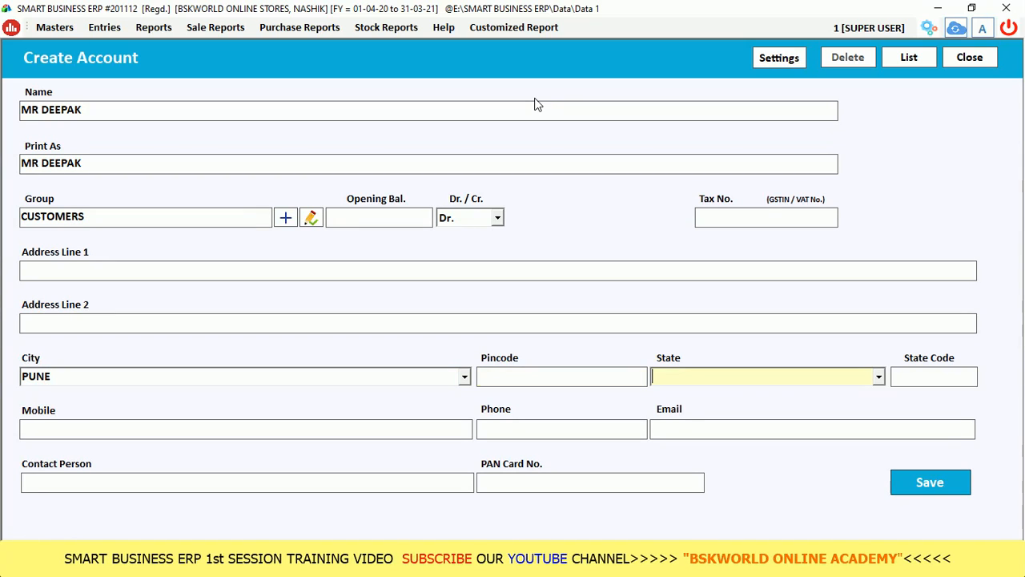
pyautogui.write('MAHARASHTRA')
pyautogui.press('Return')
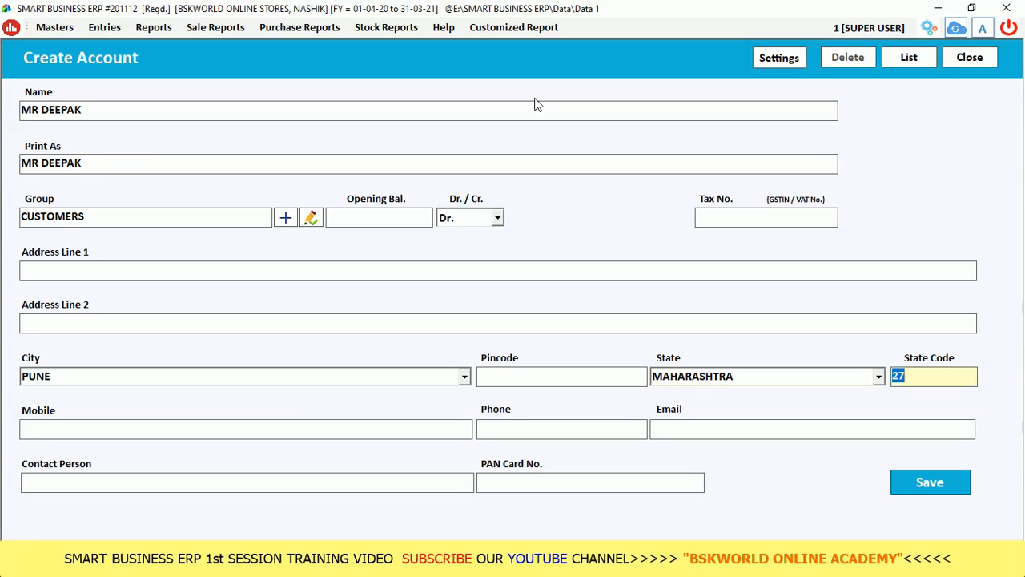
pyautogui.press('Return')
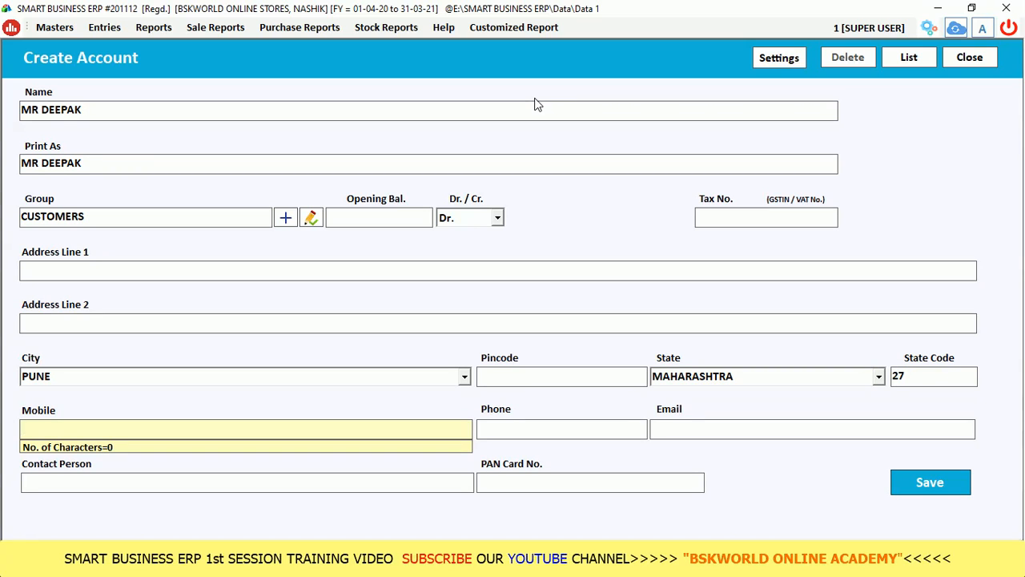
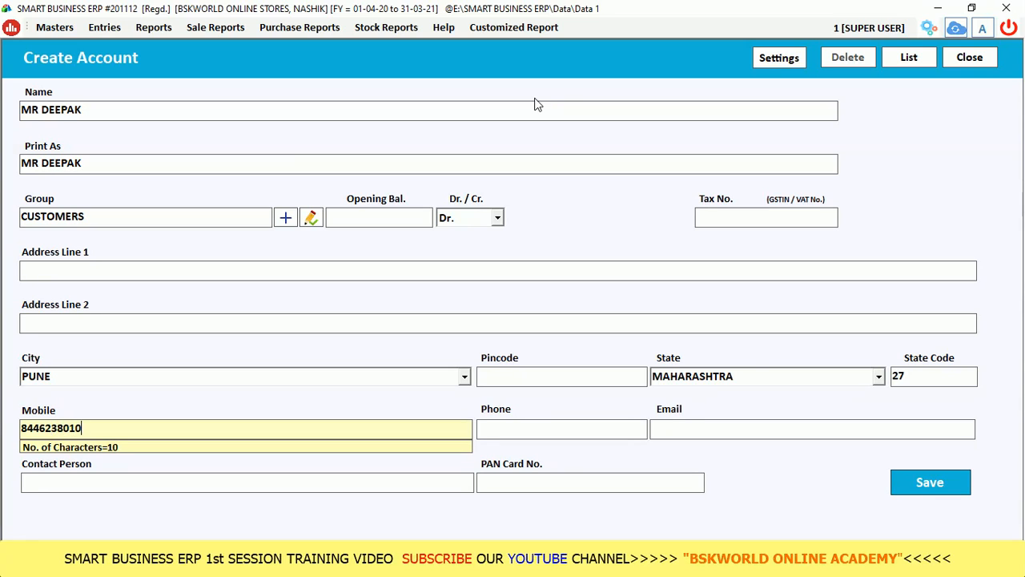
# Enter the customer's mobile number and e-mail, enable Maintain U.Card No., and save the account.
pyautogui.press('Return')
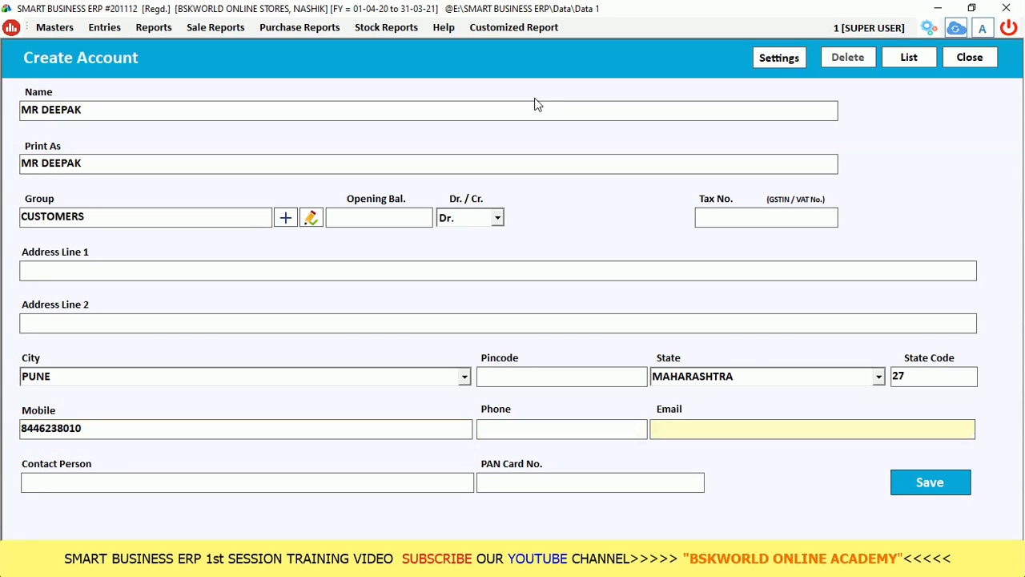
pyautogui.press('Return')
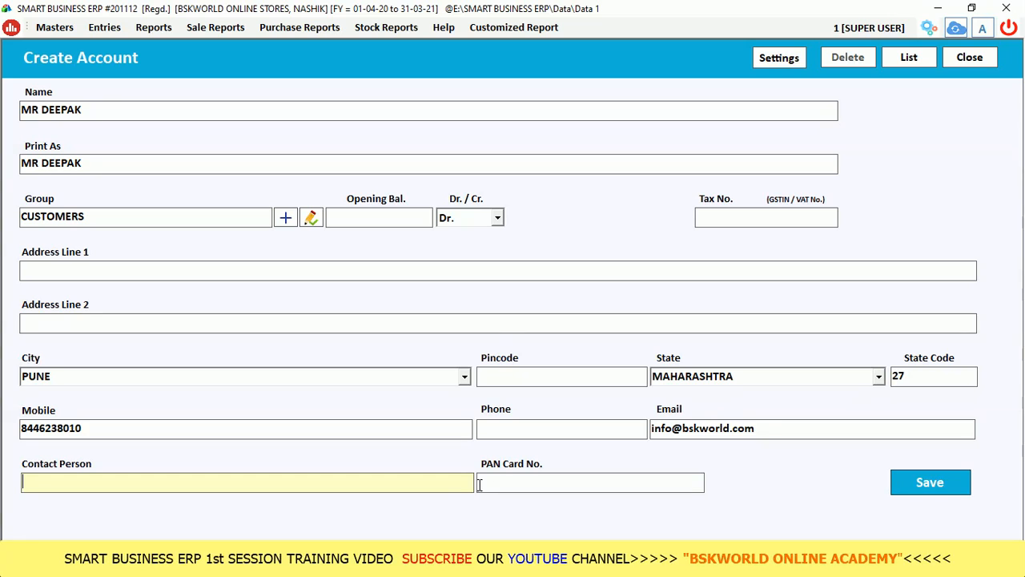
pyautogui.click(778, 54)
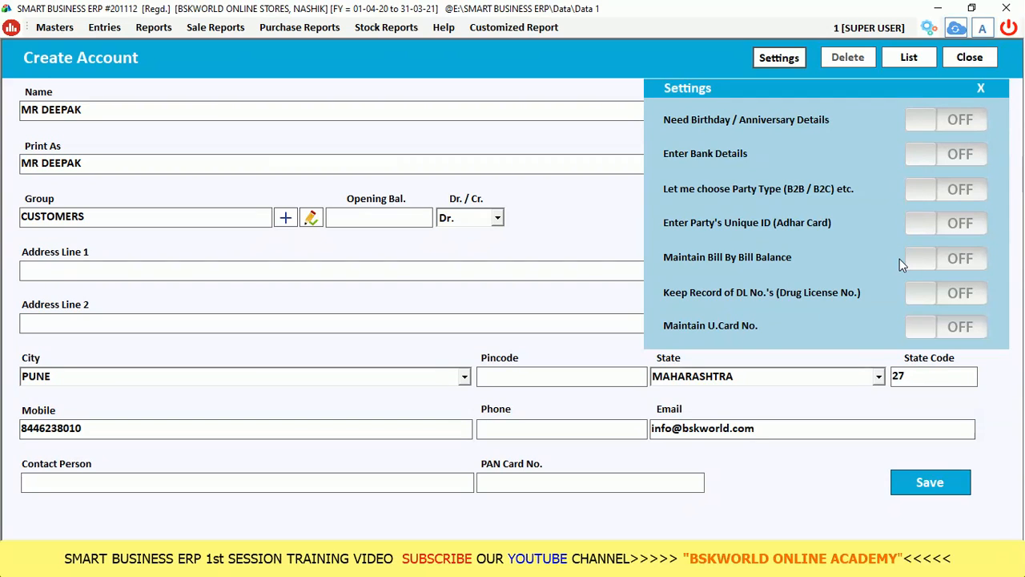
pyautogui.click(921, 332)
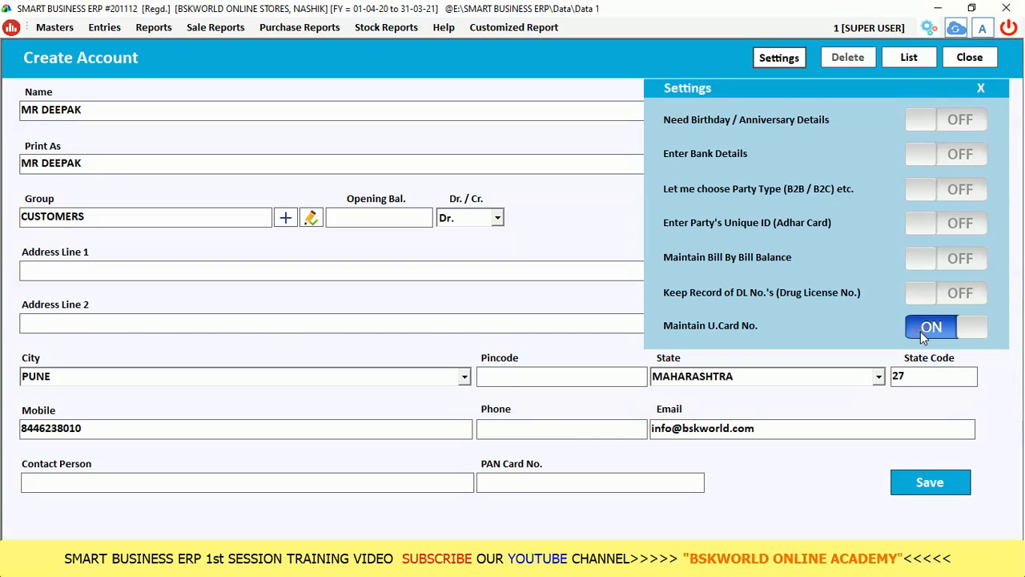
pyautogui.click(908, 478)
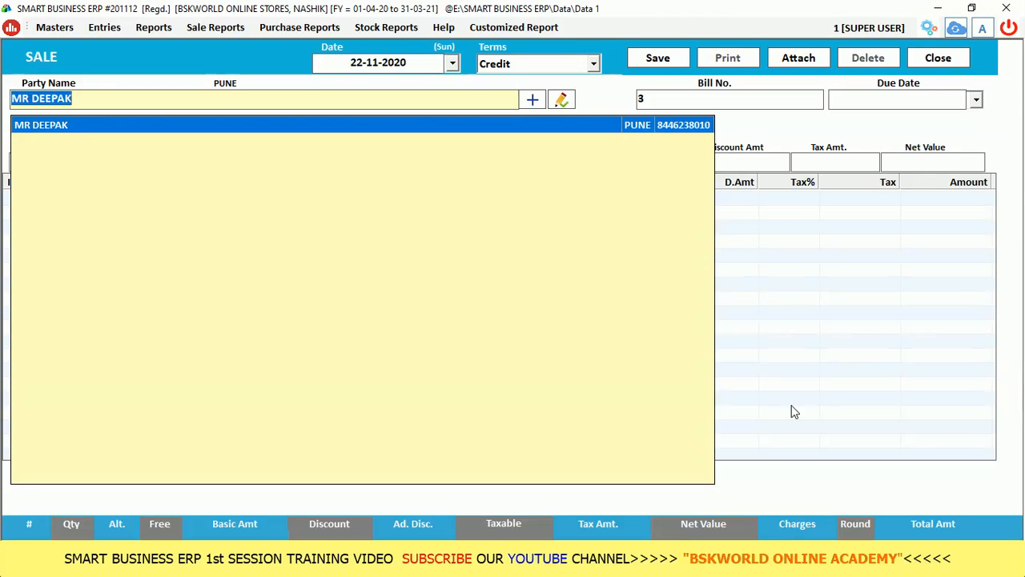
# Use the new customer as party on bill 3 and add WHATSAPP SMART PRO BLASTER.
pyautogui.press('Return')
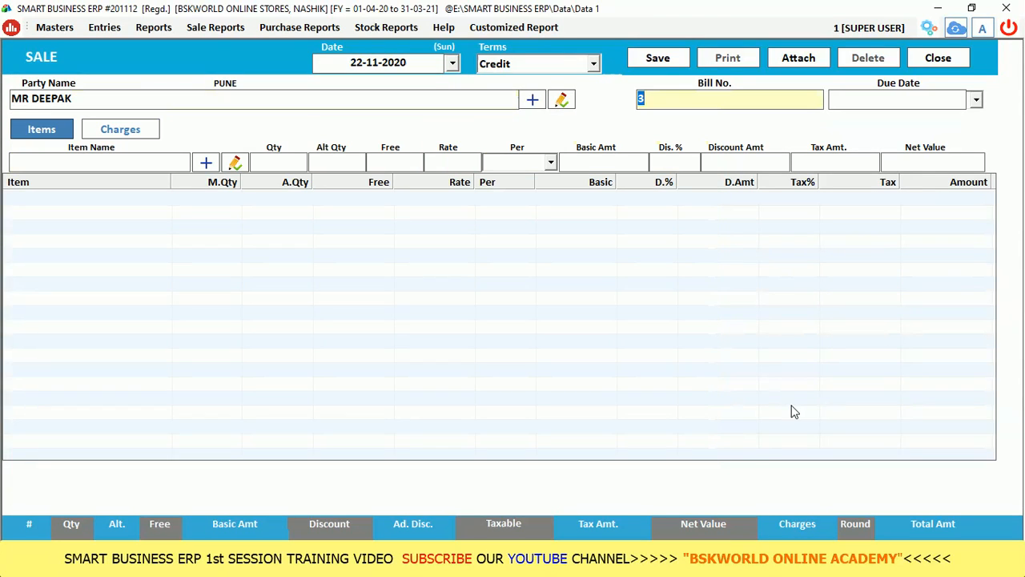
pyautogui.press('Return')
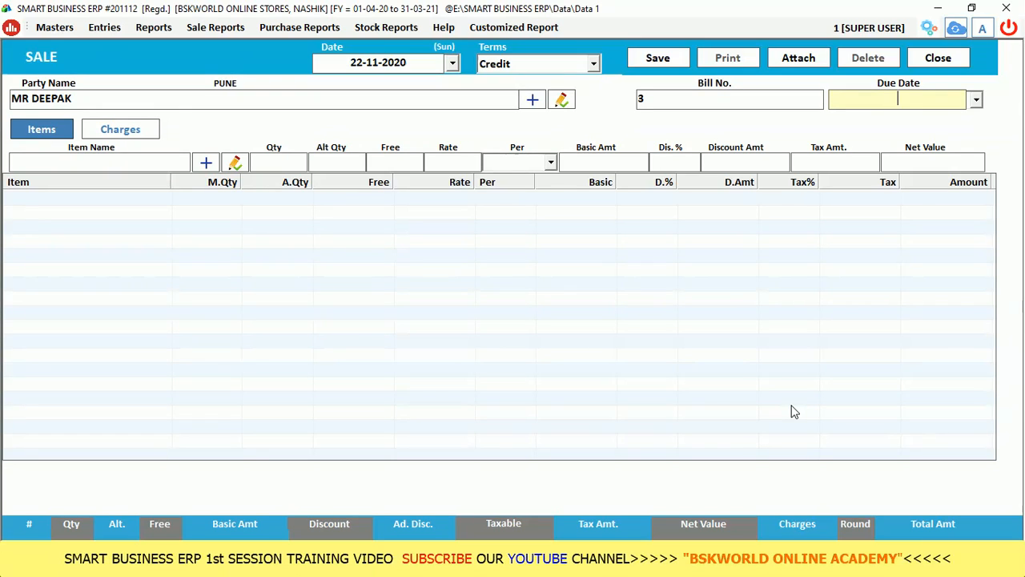
pyautogui.press('Return')
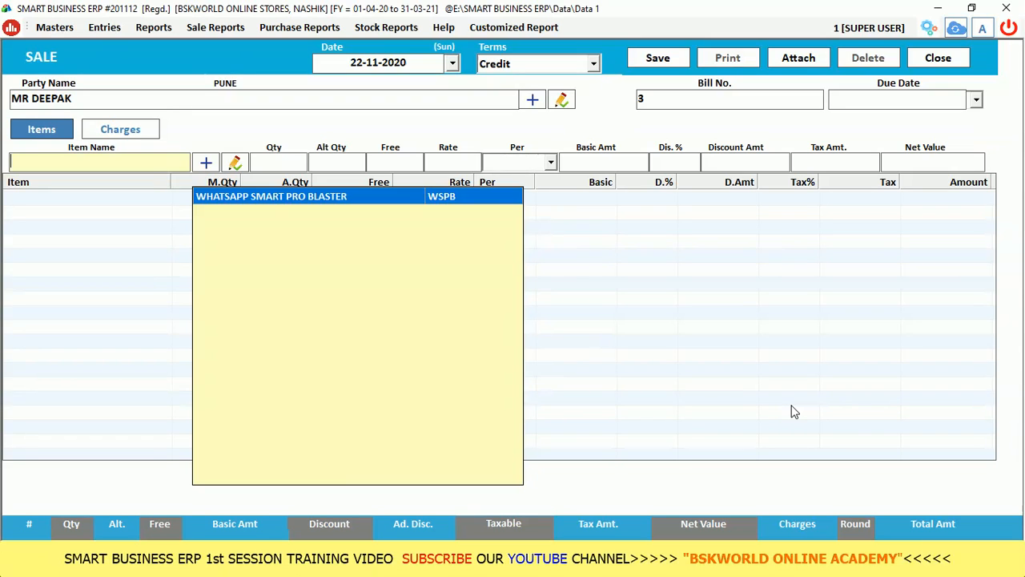
pyautogui.press('Return')
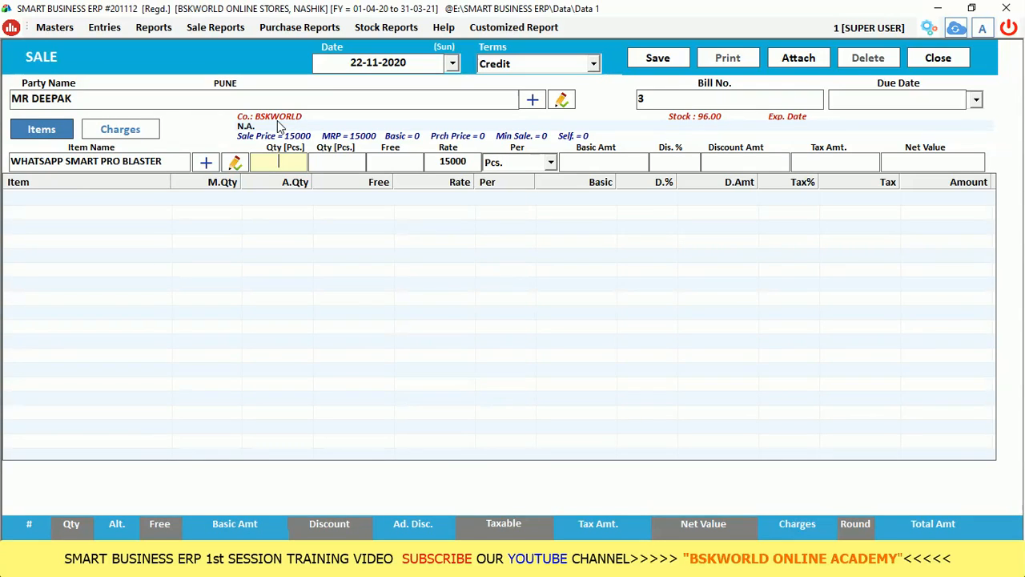
# Enter quantity 2 at rate 15000 with 10% discount and add the line.
pyautogui.write('2')
pyautogui.press('Return')
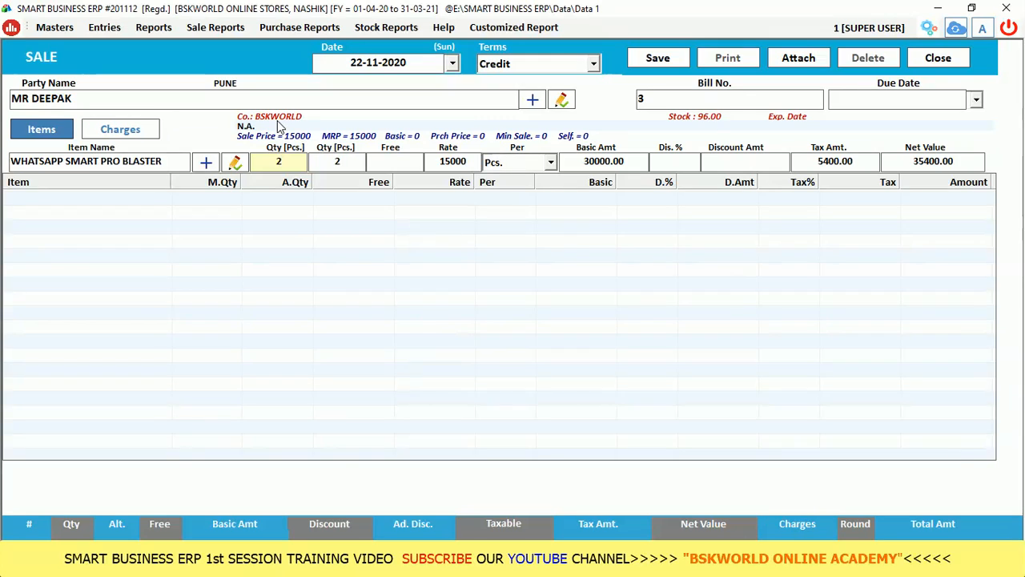
pyautogui.press('Return')
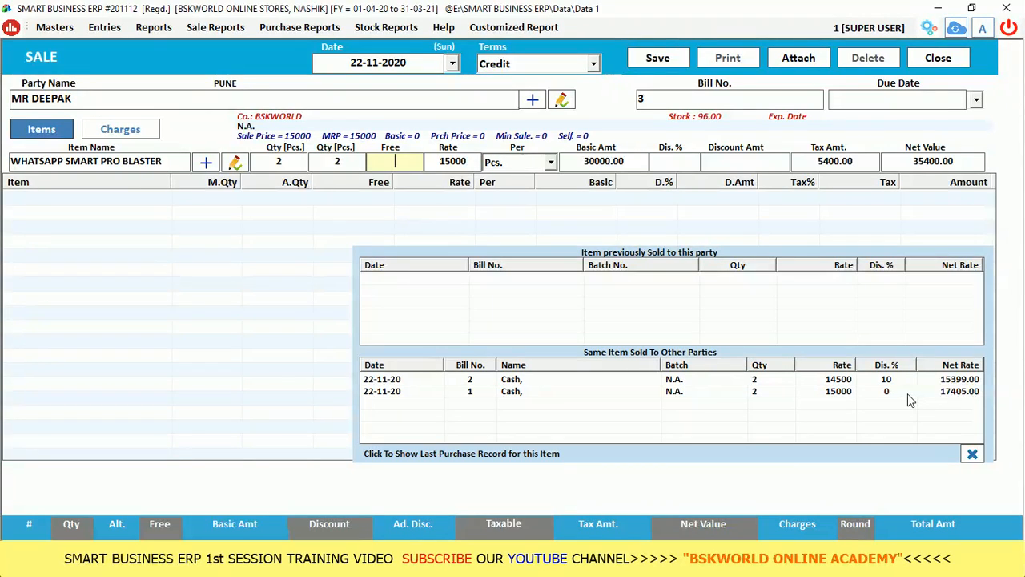
pyautogui.press('Return')
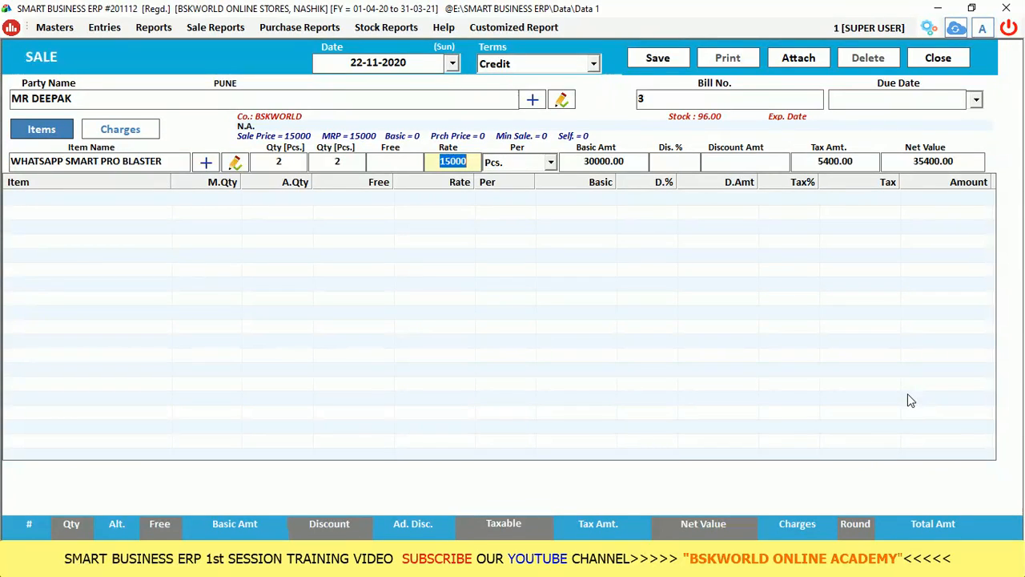
pyautogui.press('Return')
pyautogui.press('Return')
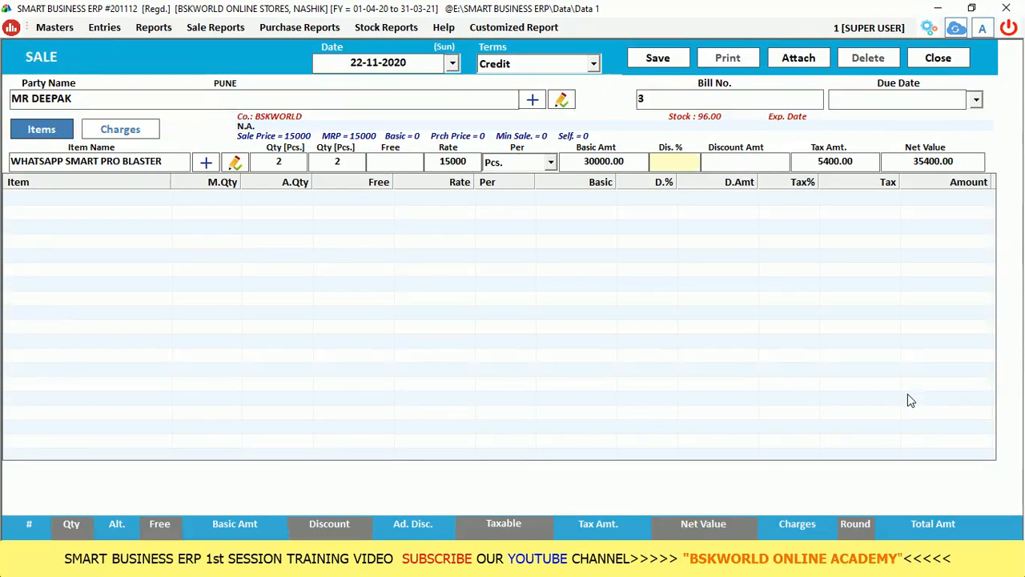
pyautogui.write('10')
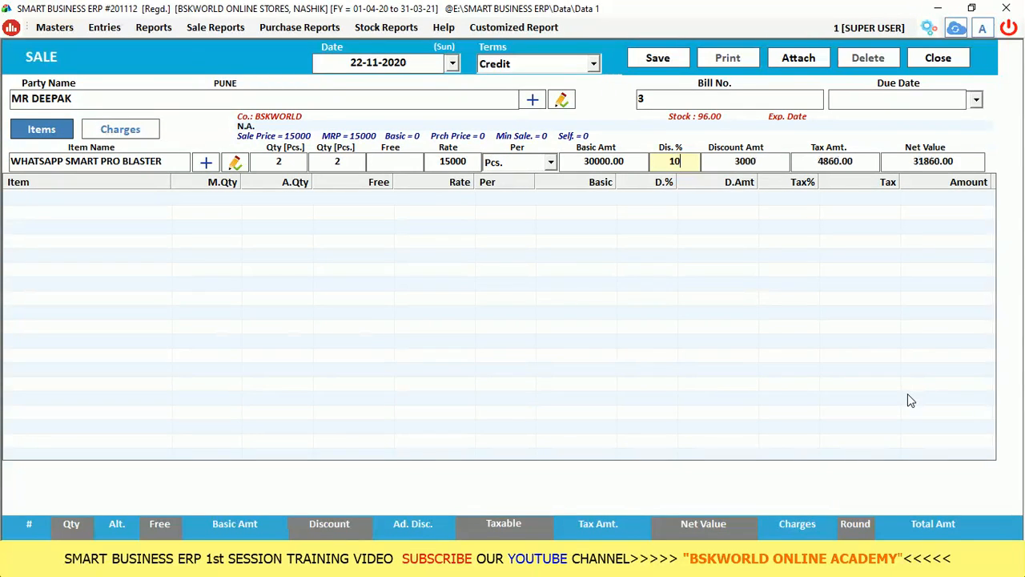
pyautogui.press('Return')
pyautogui.press('Return')
pyautogui.press('Return')
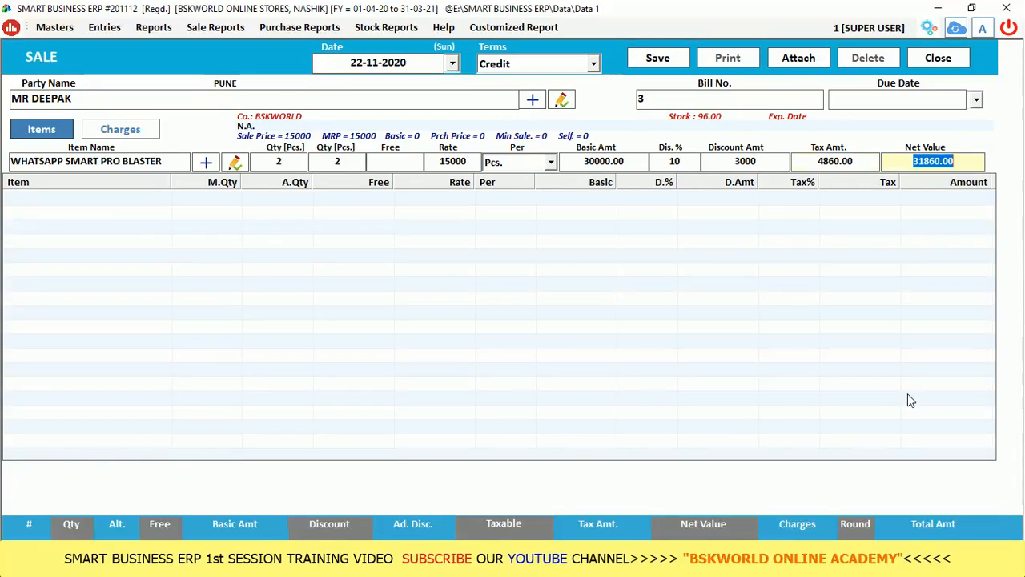
pyautogui.press('Return')
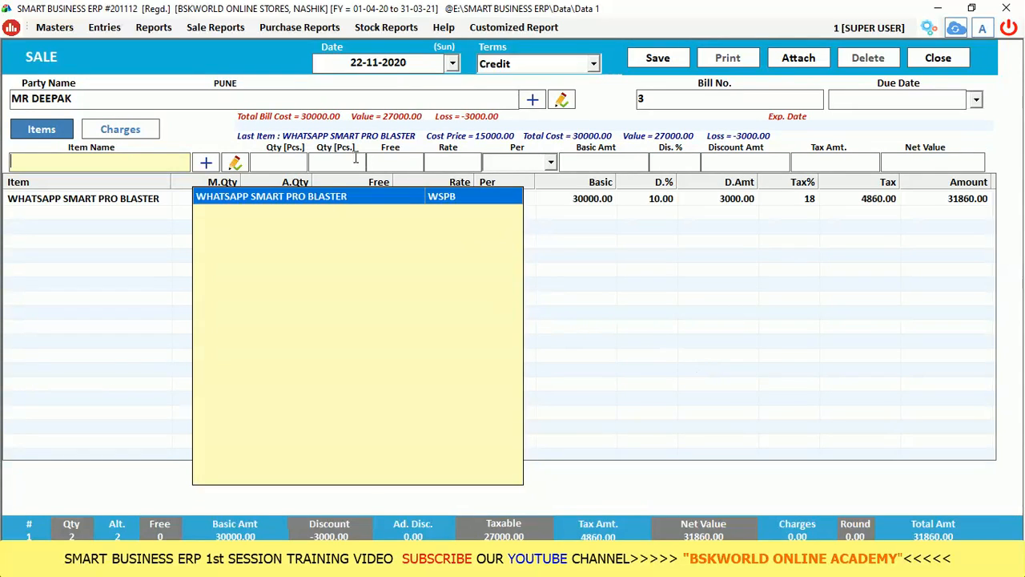
# Add a Frieght & Forwarding Charges line of 100 under Other Charges.
pyautogui.click(144, 134)
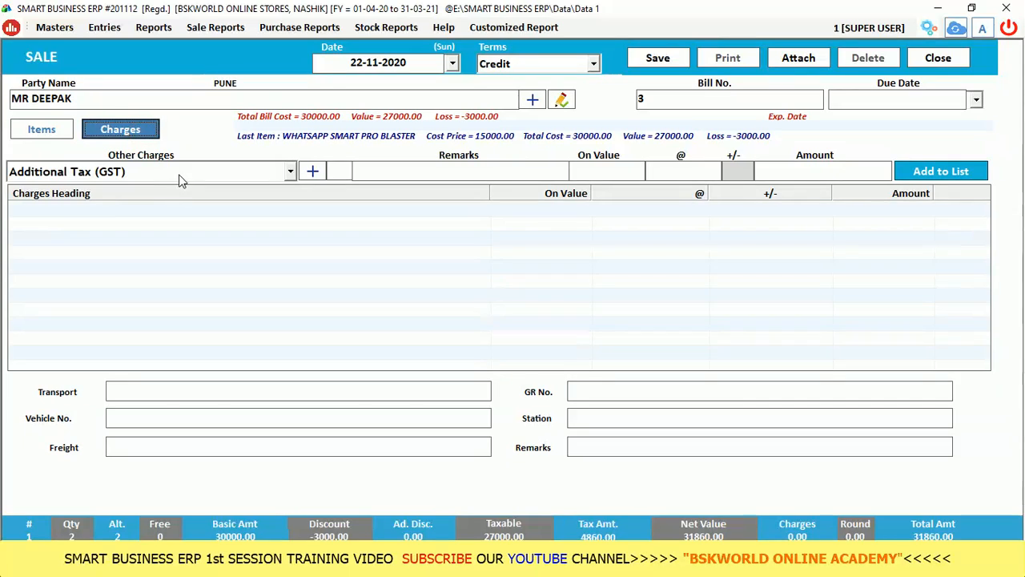
pyautogui.click(181, 171)
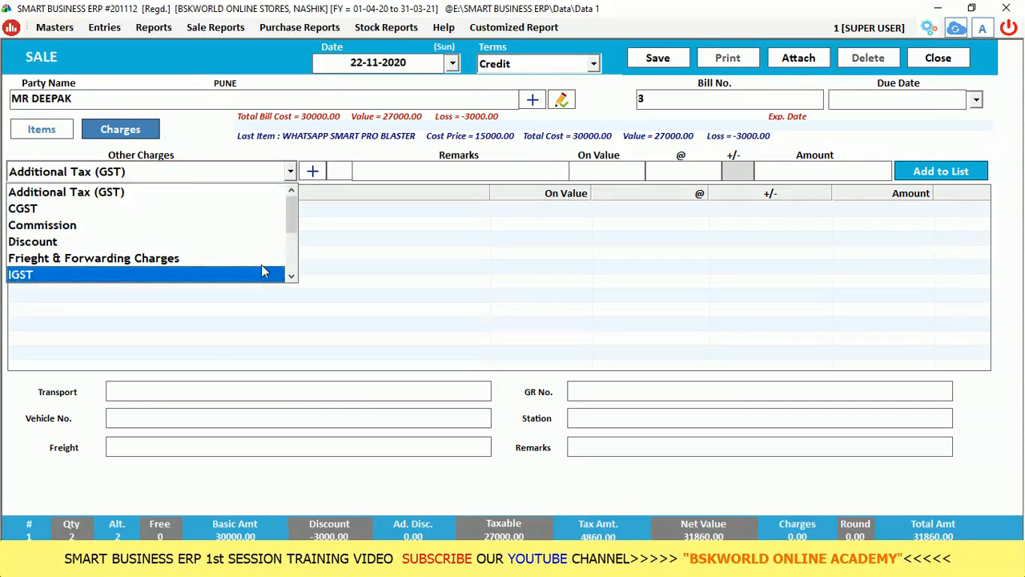
pyautogui.click(290, 260)
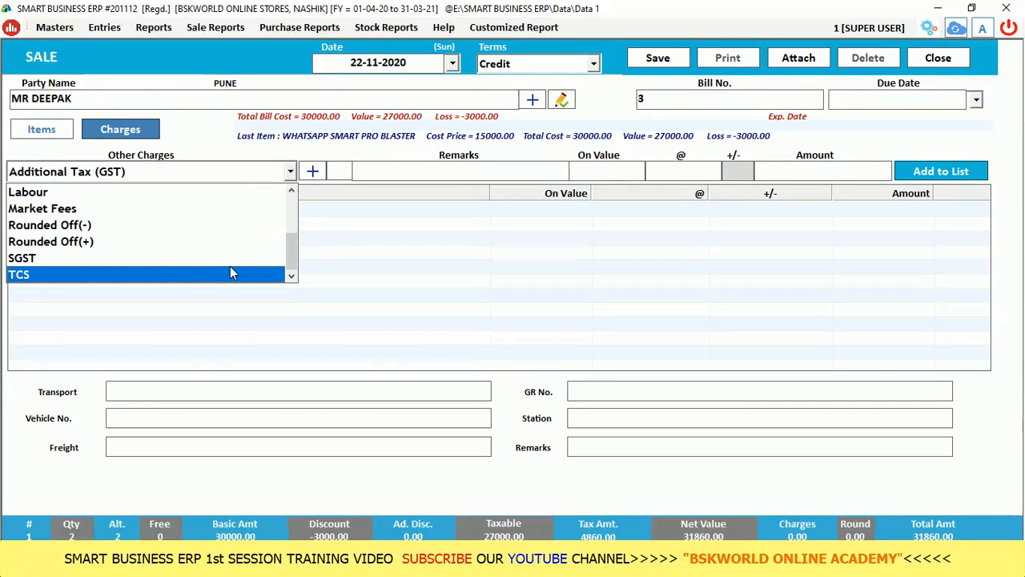
pyautogui.scroll(3, 230, 272)
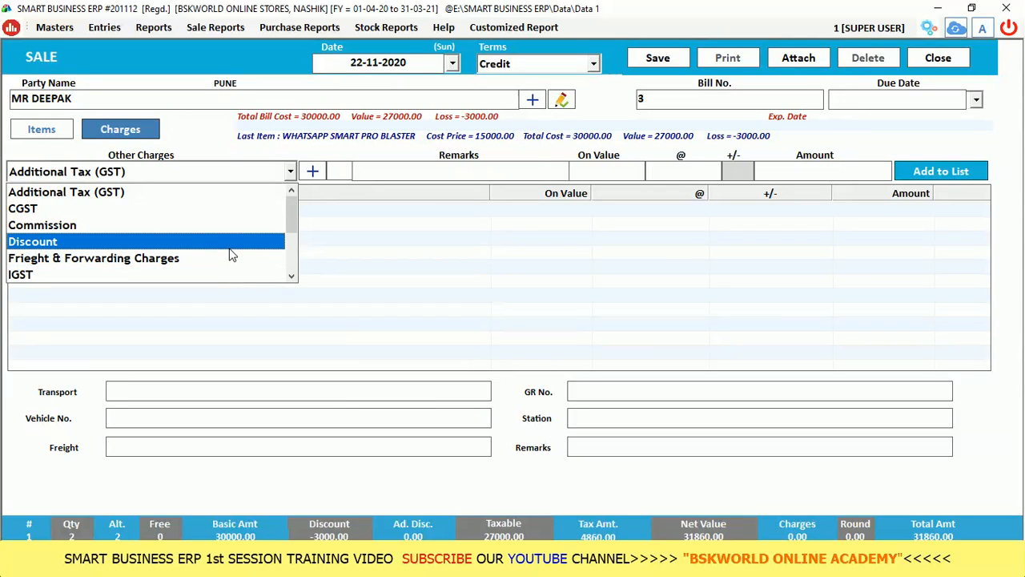
pyautogui.click(92, 260)
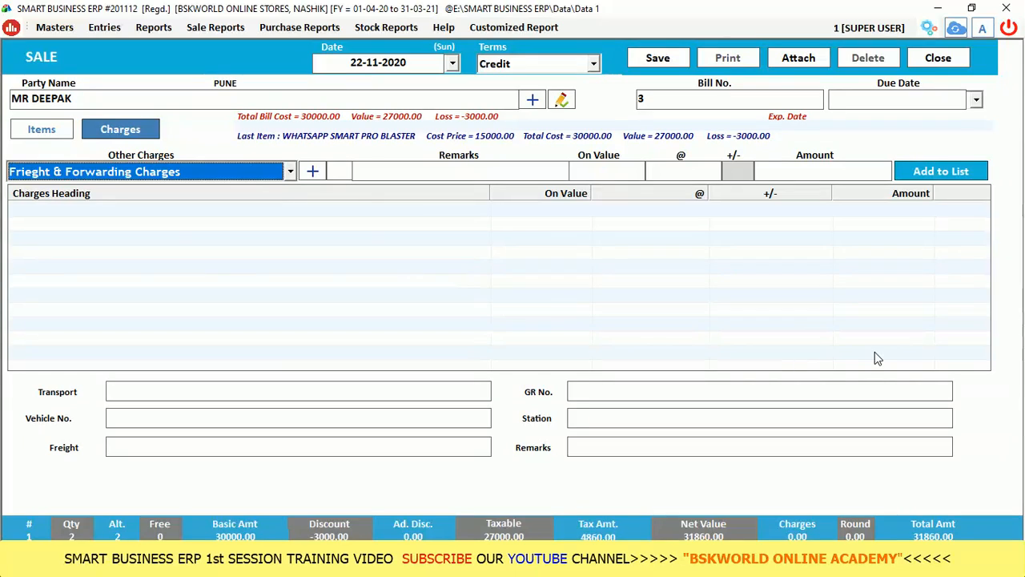
pyautogui.press('Return')
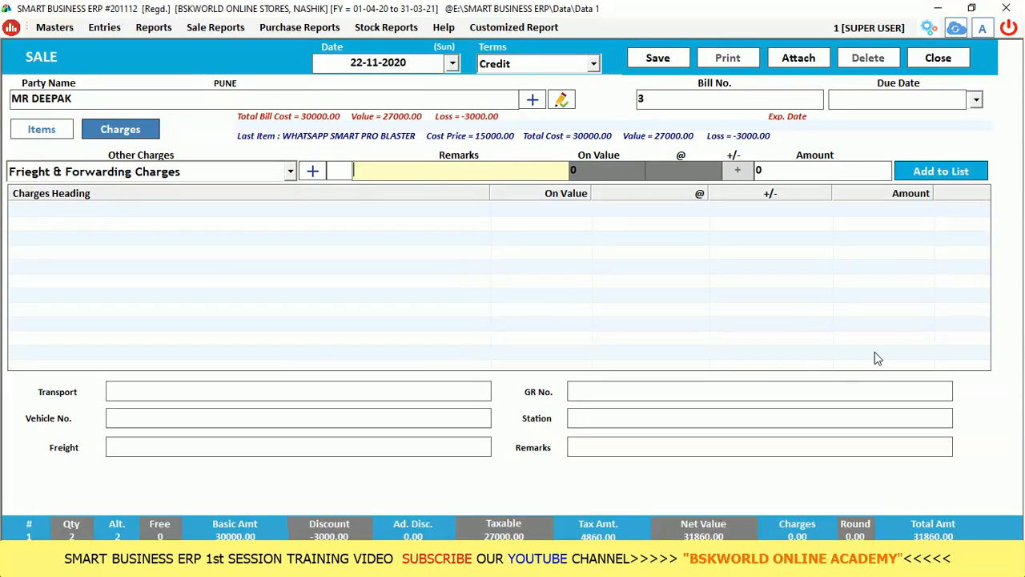
pyautogui.press('Return')
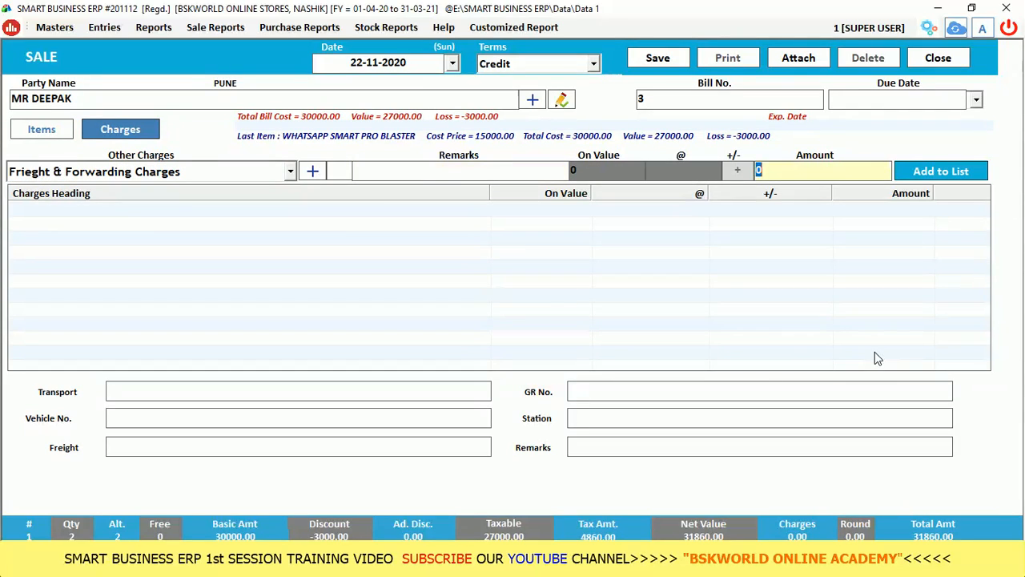
pyautogui.write('1000')
pyautogui.press('BackSpace')
pyautogui.press('Return')
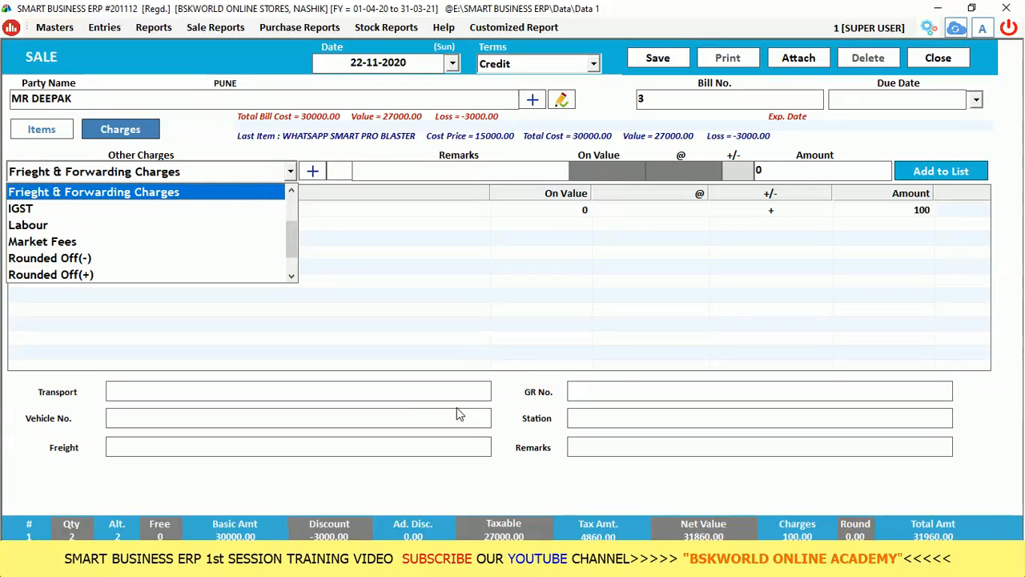
# Close the charge list and step through the transport detail fields to remarks.
pyautogui.click(401, 392)
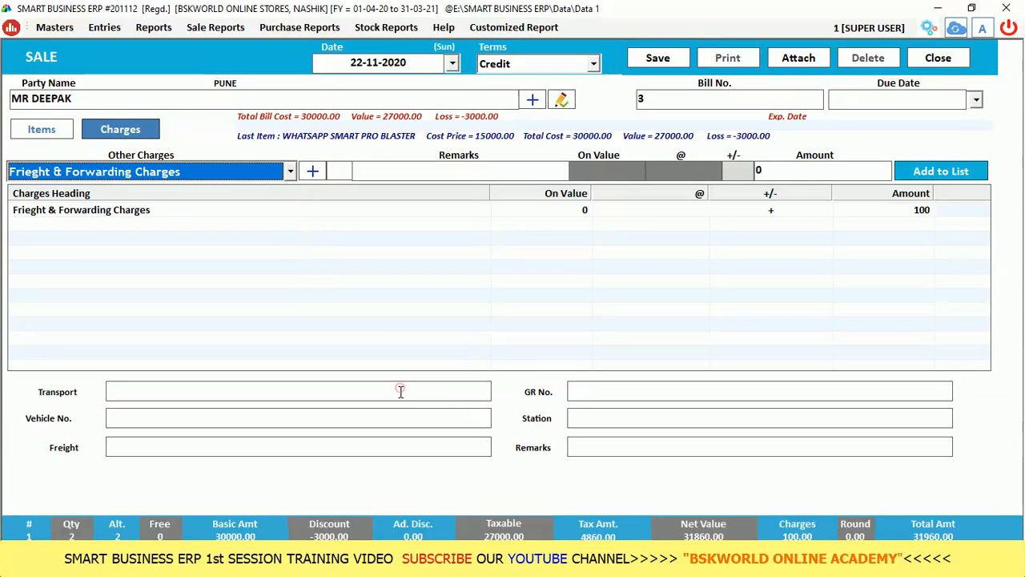
pyautogui.click(355, 418)
pyautogui.click(306, 446)
pyautogui.click(602, 417)
pyautogui.click(601, 448)
pyautogui.click(594, 385)
pyautogui.click(596, 450)
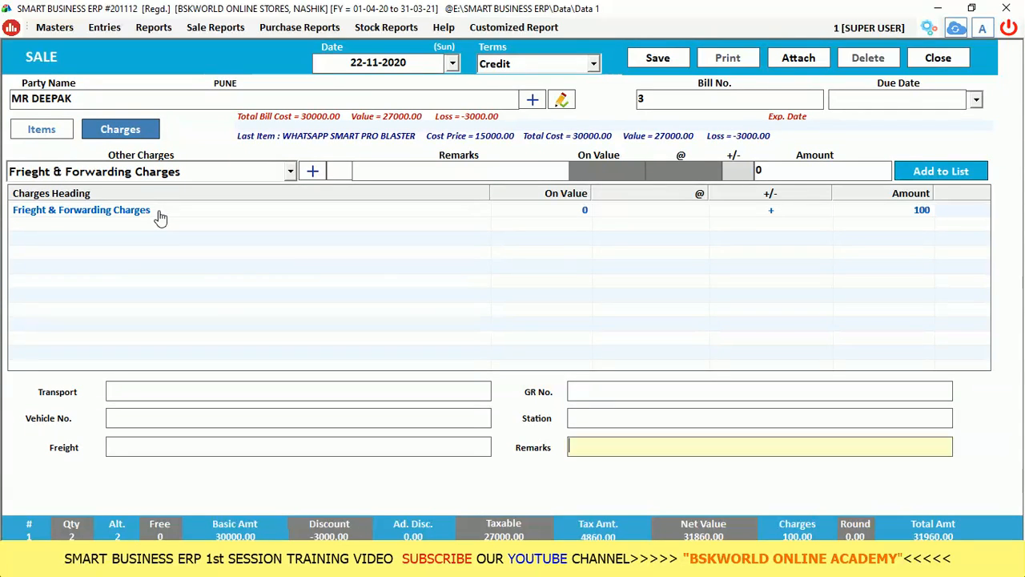
pyautogui.click(287, 173)
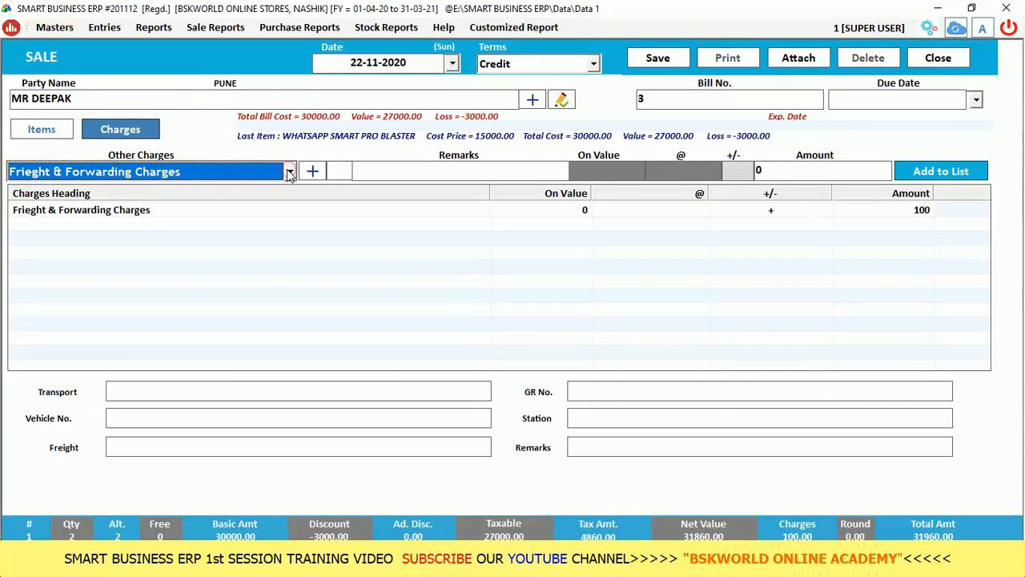
pyautogui.click(289, 174)
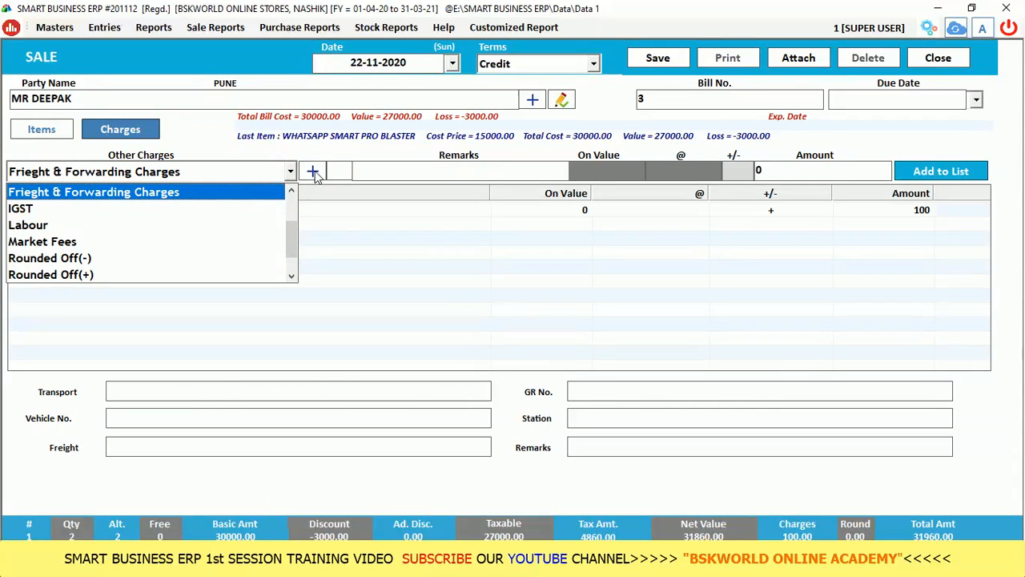
pyautogui.click(315, 176)
pyautogui.click(313, 174)
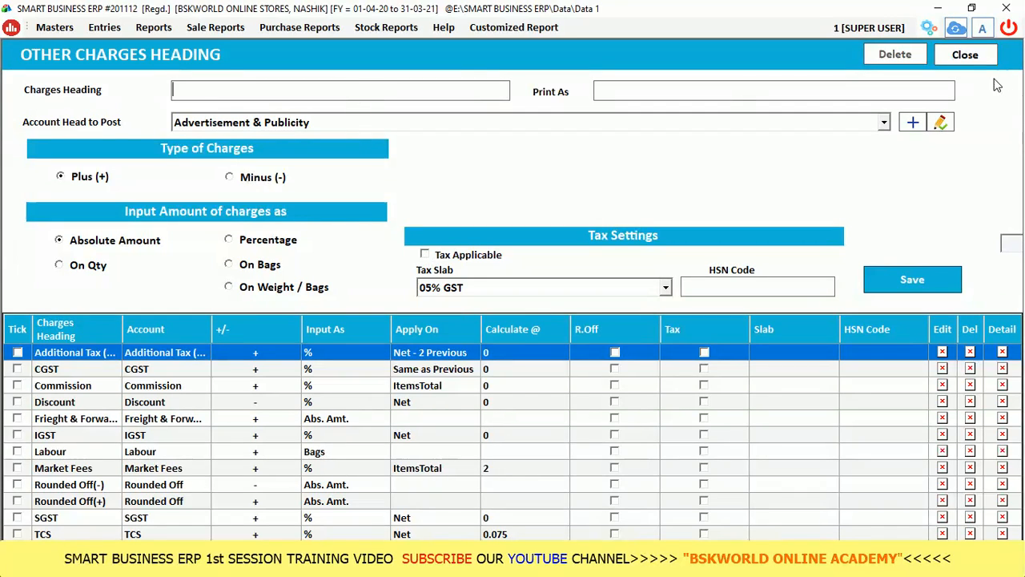
pyautogui.click(967, 56)
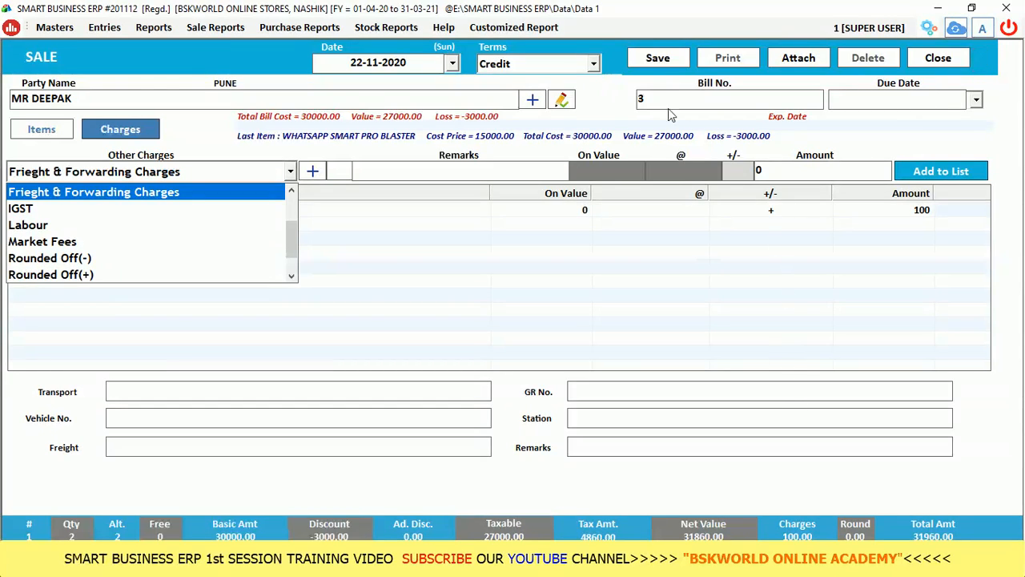
pyautogui.click(646, 57)
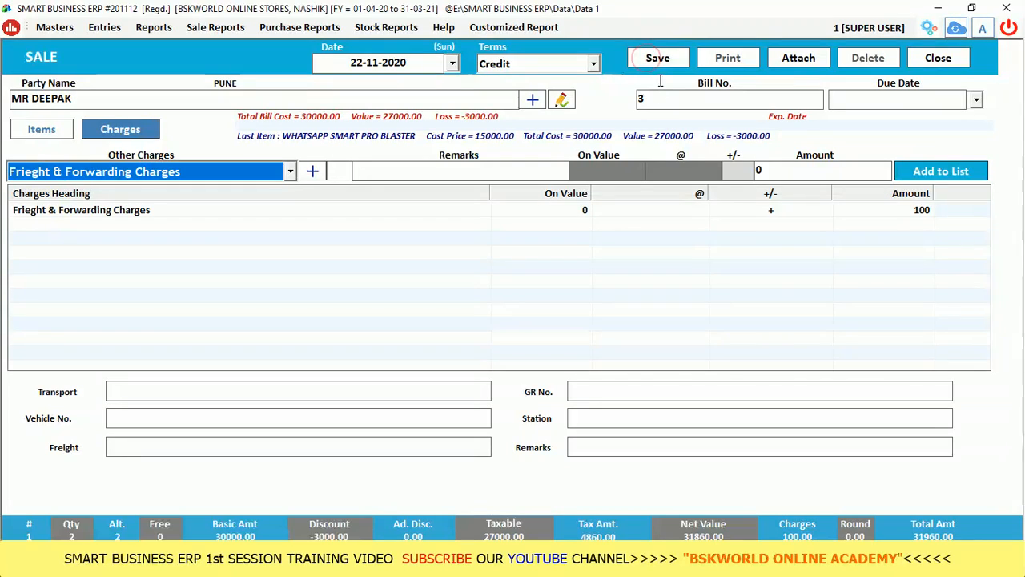
# Save sale bill 3, acknowledge the saved message, and accept printing the bill.
pyautogui.click(659, 58)
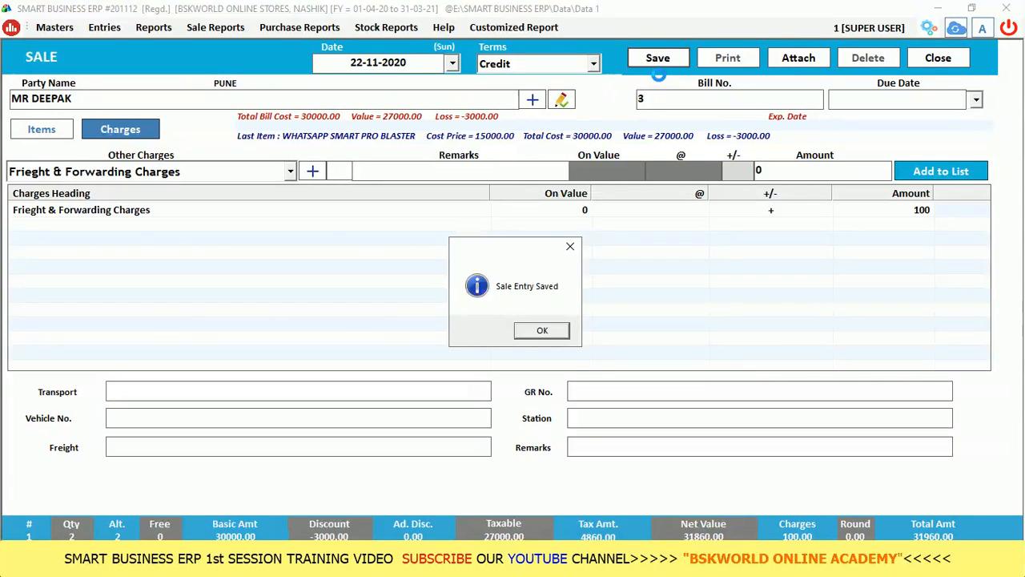
pyautogui.press('Return')
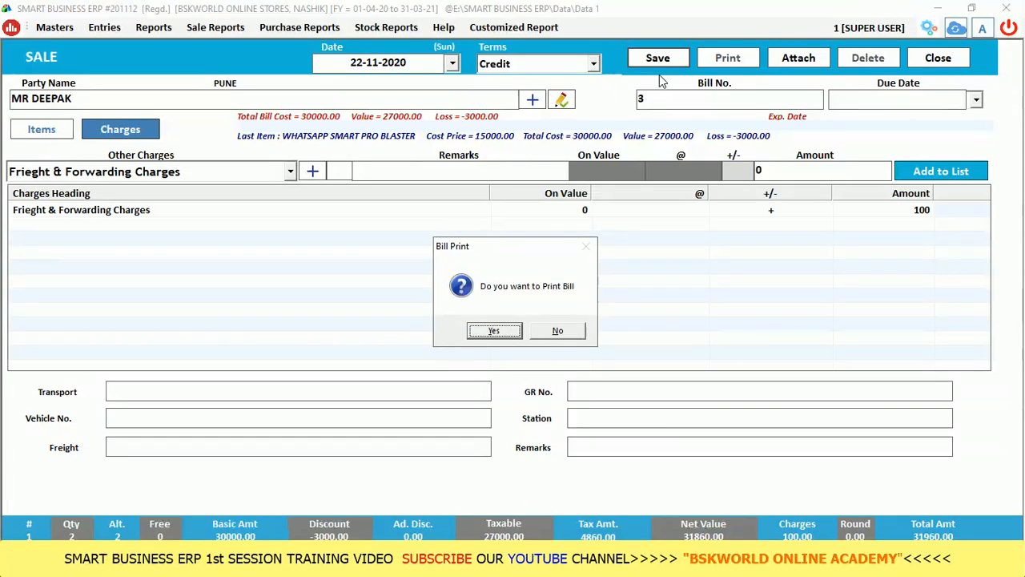
pyautogui.press('Return')
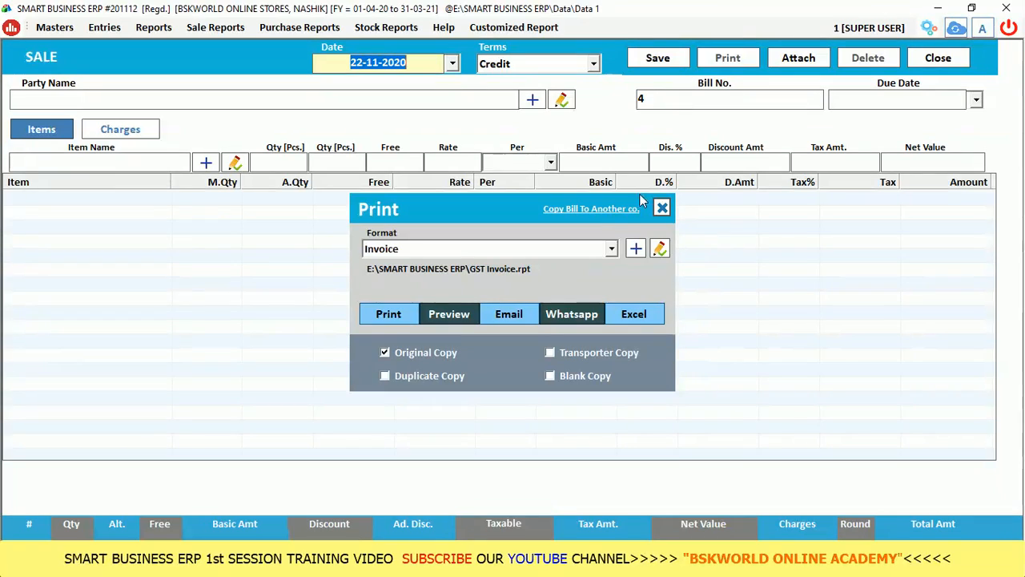
# Choose the Invoice print format and preview bill 3.
pyautogui.click(582, 250)
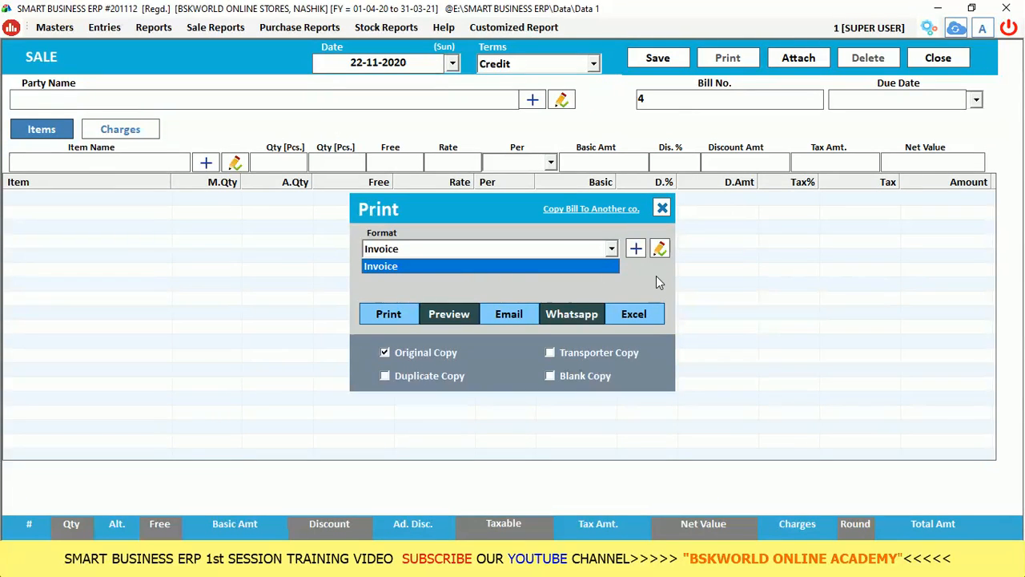
pyautogui.press('Return')
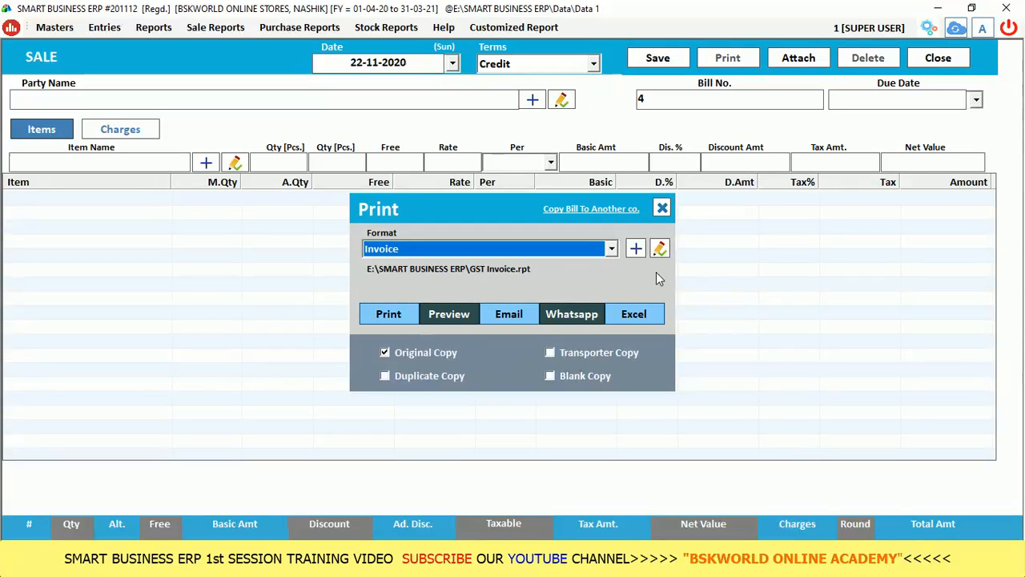
pyautogui.click(469, 319)
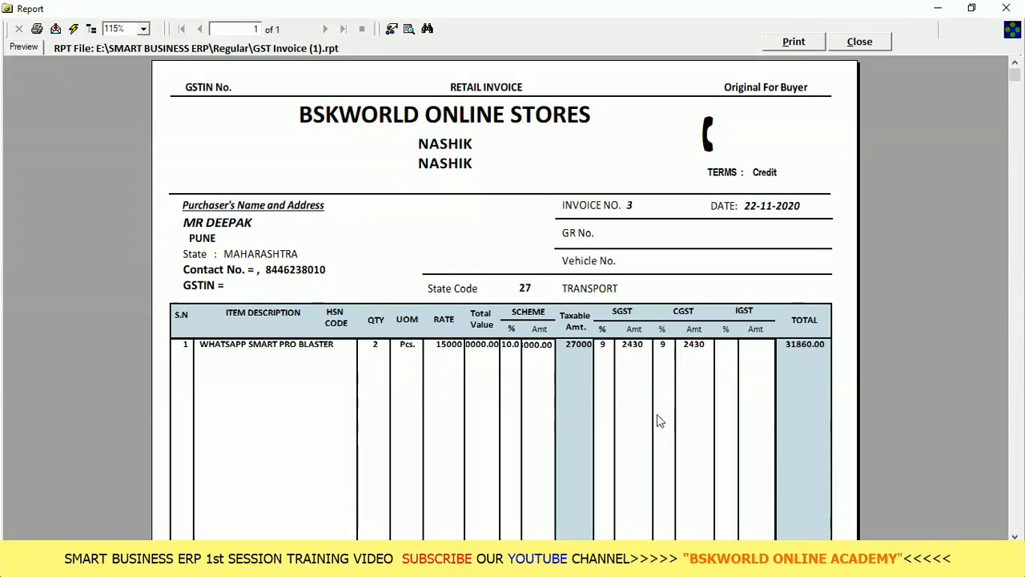
# Check the 31960.00 grand total with 100 freight, then close the invoice preview.
pyautogui.scroll(-5, 506, 393)
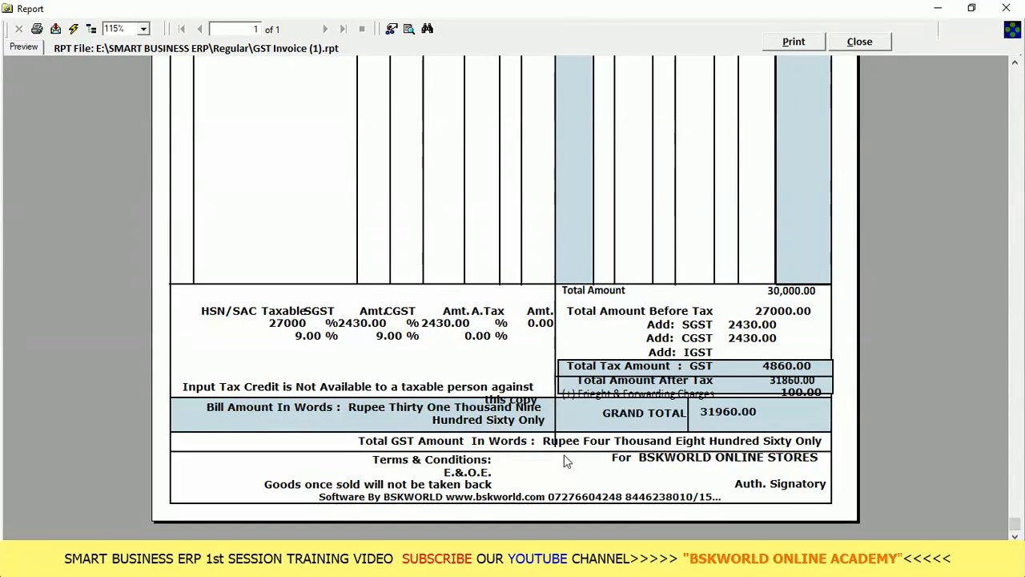
pyautogui.scroll(5, 598, 441)
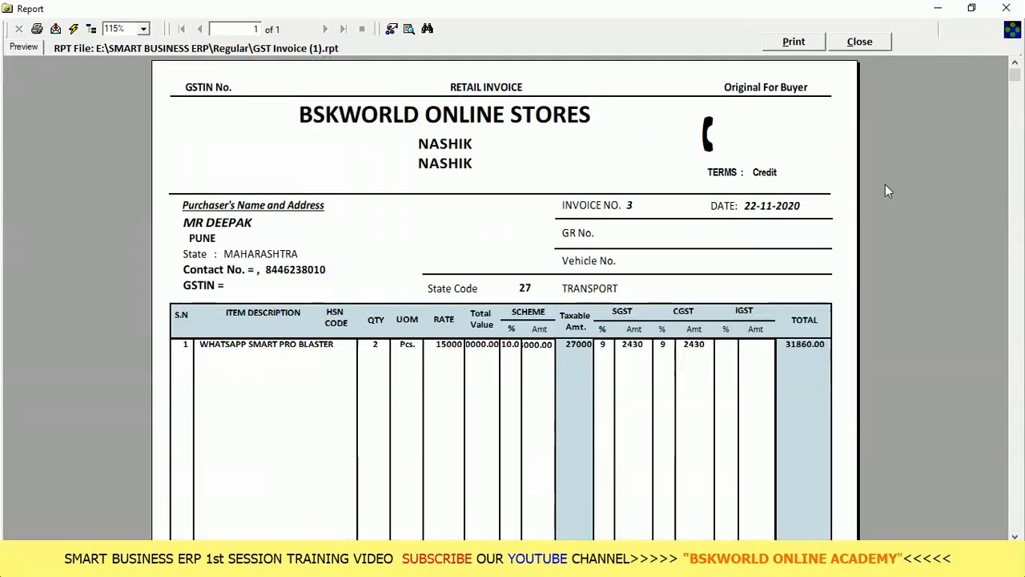
pyautogui.click(841, 46)
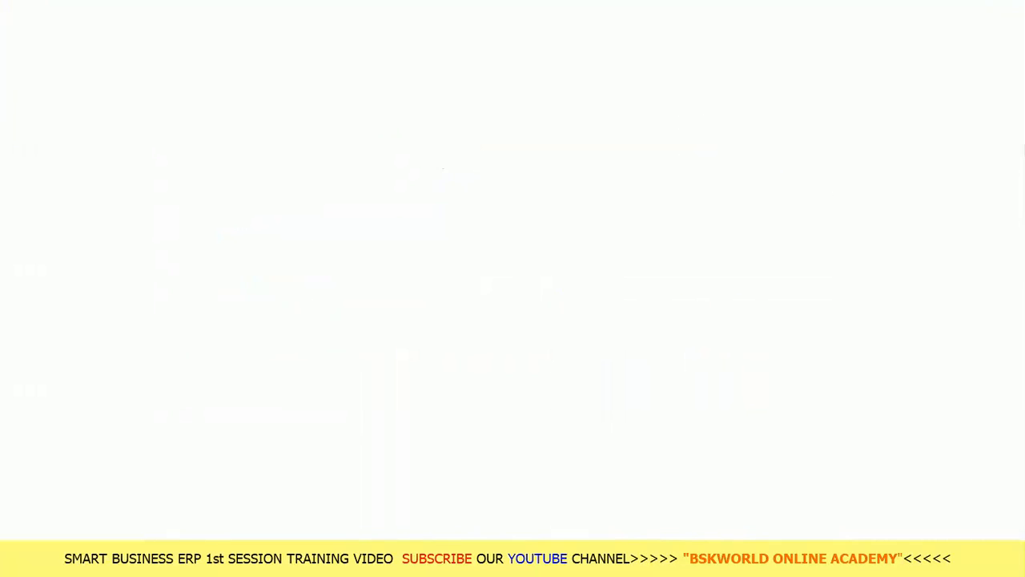